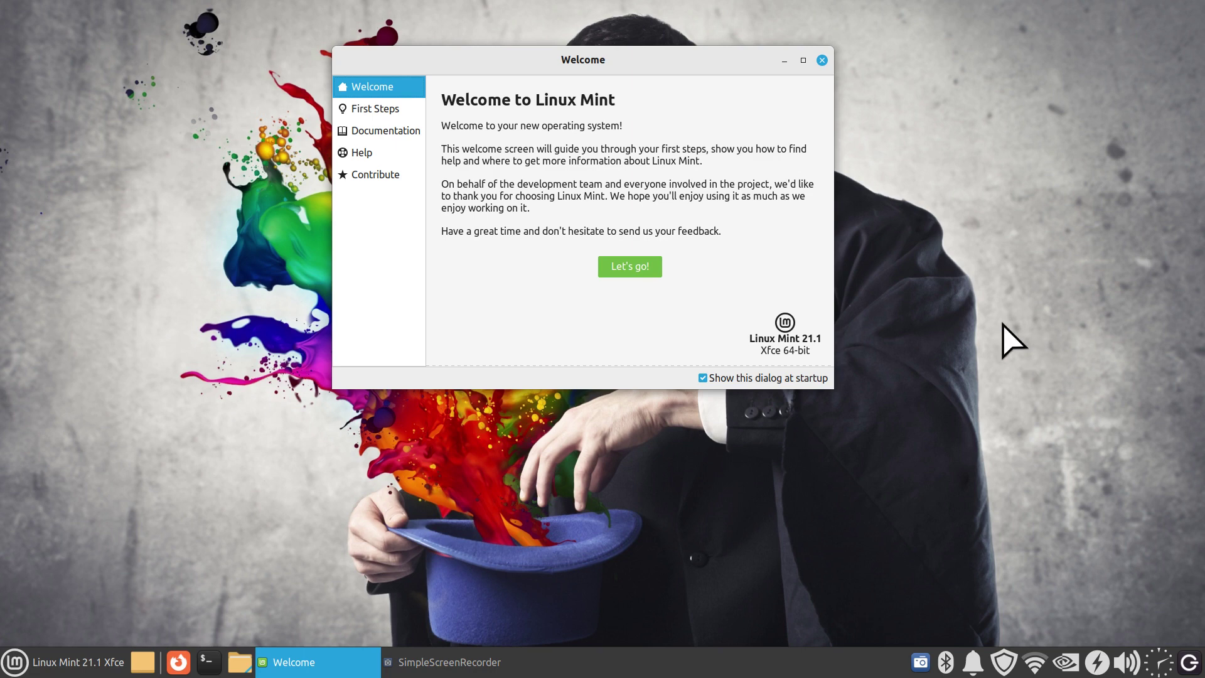
click(822, 60)
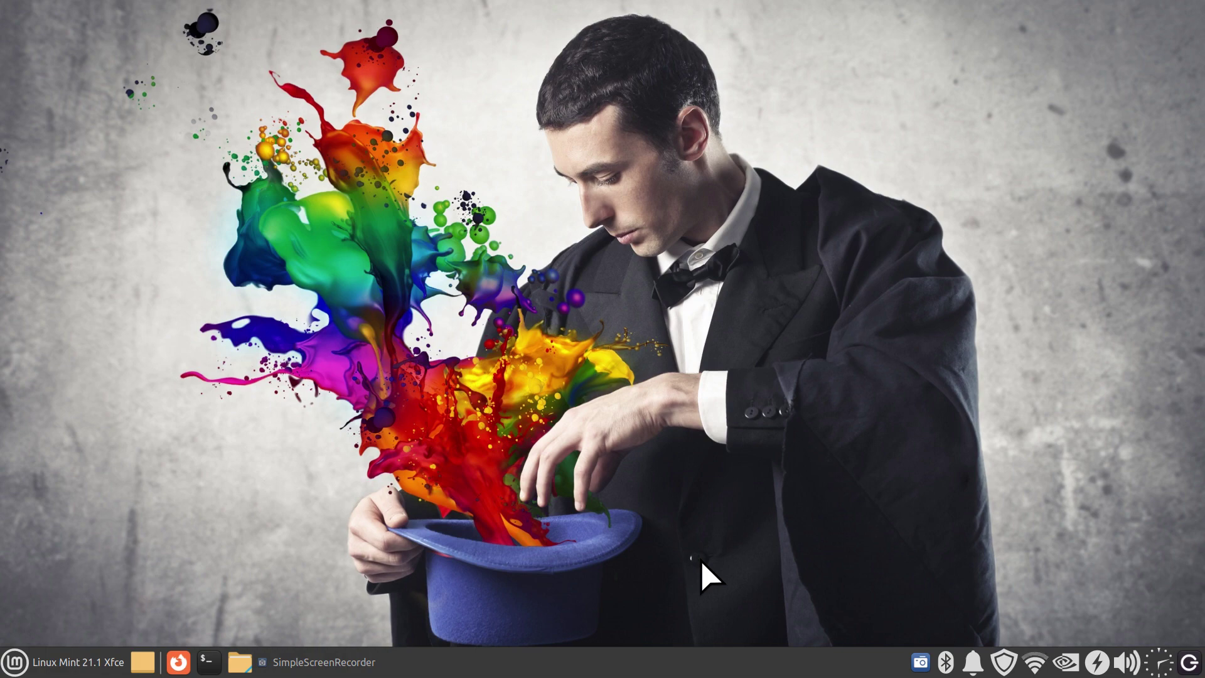
key(super)
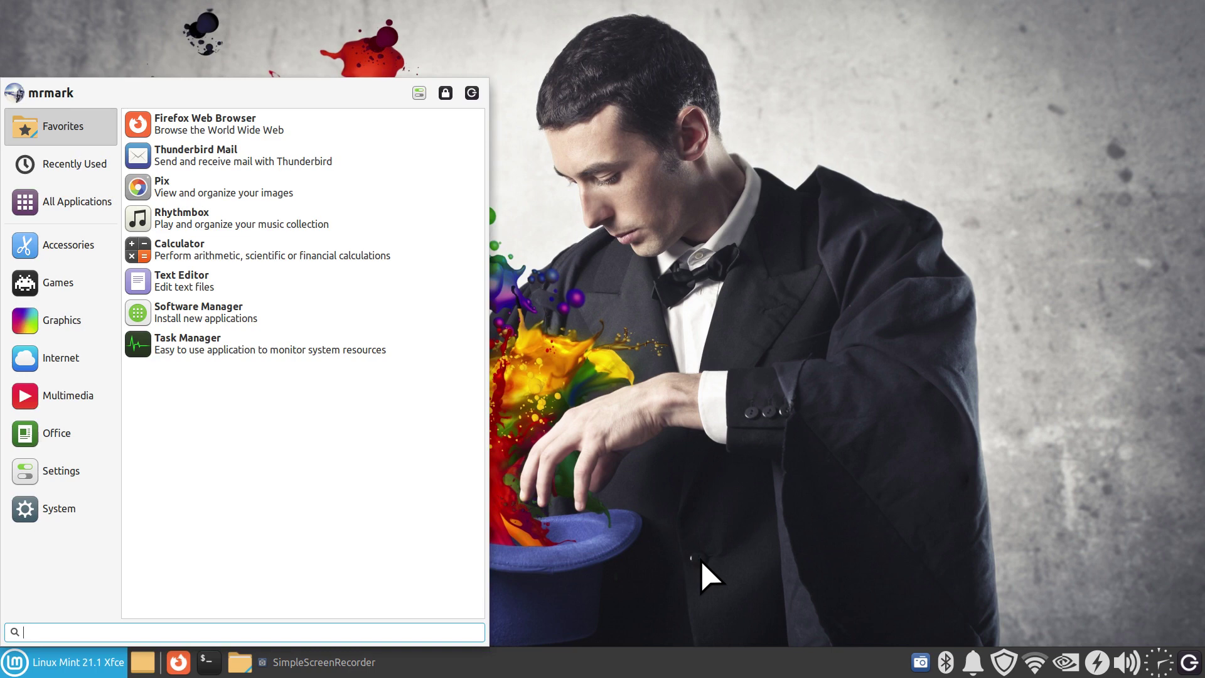
key(Escape)
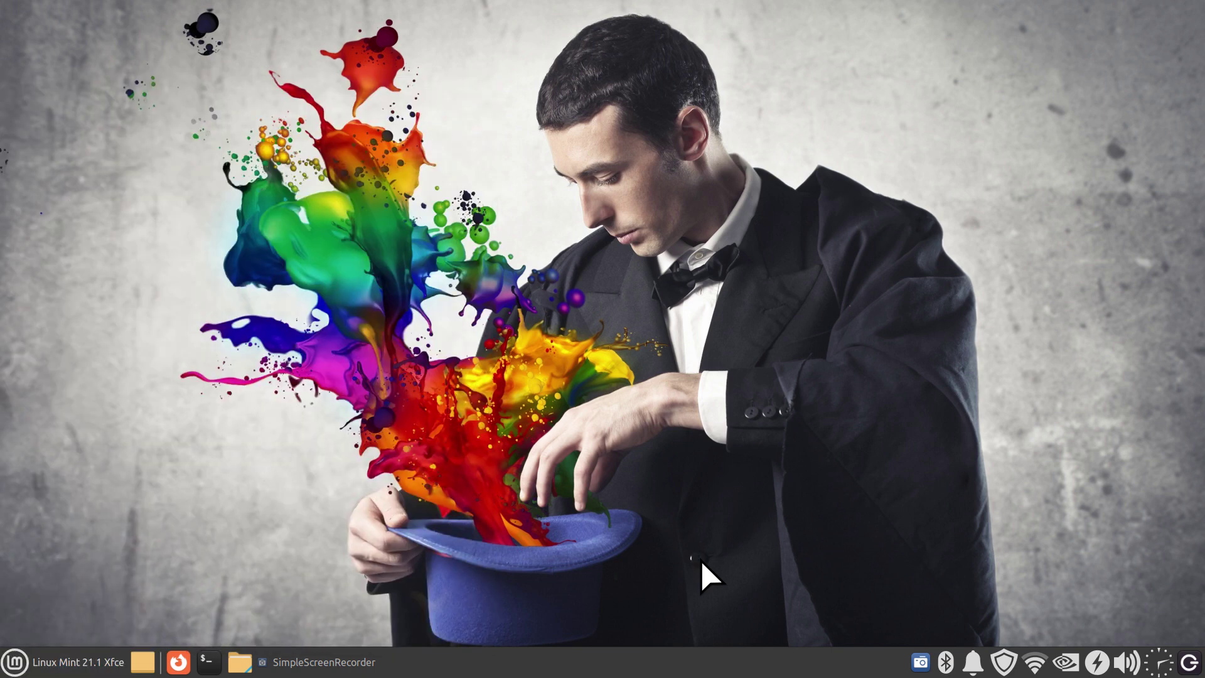
key(alt+F2)
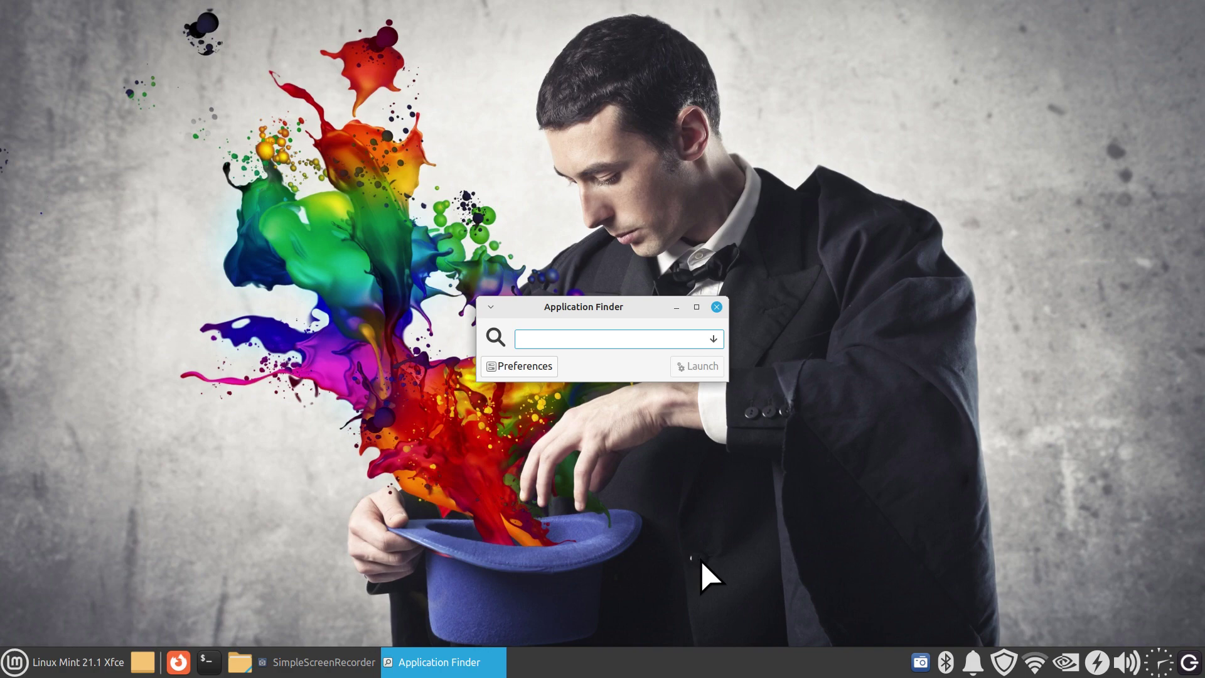
text(cal)
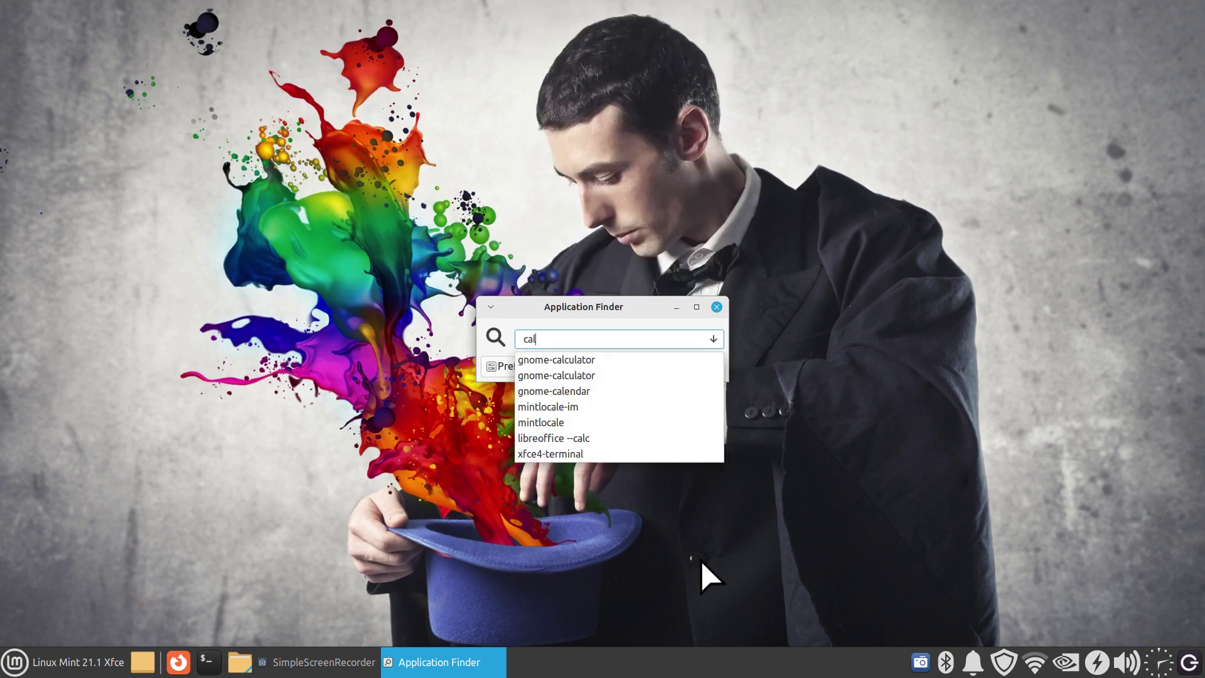
click(573, 361)
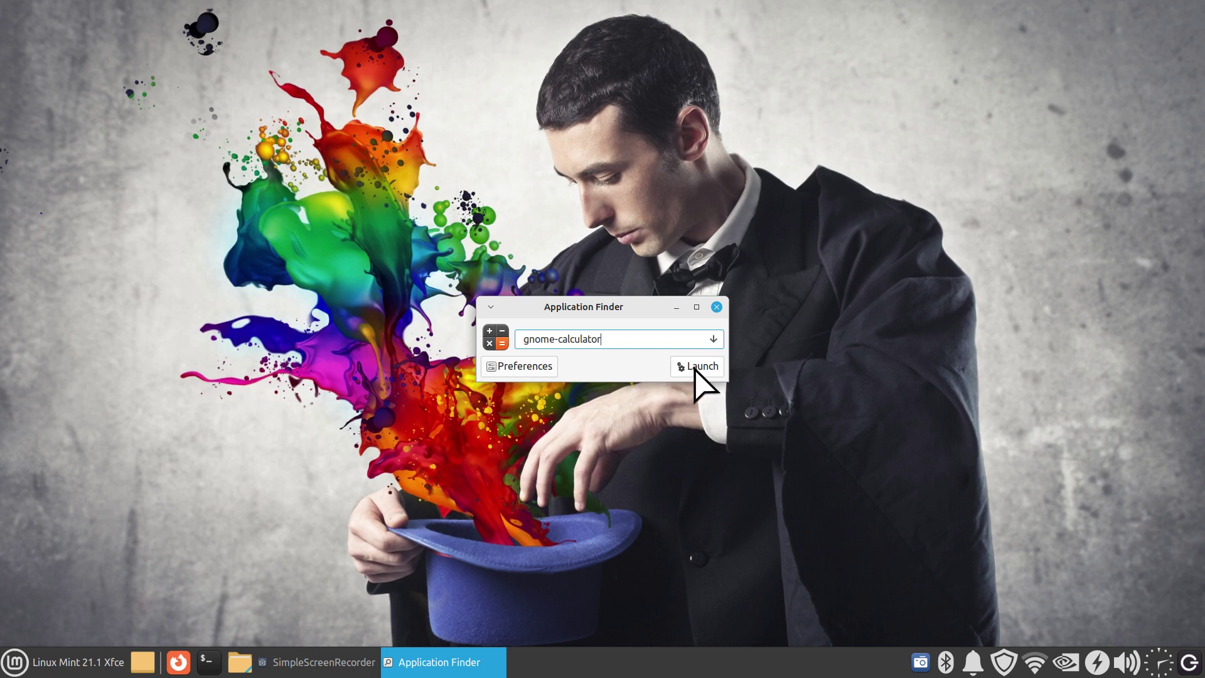
click(696, 369)
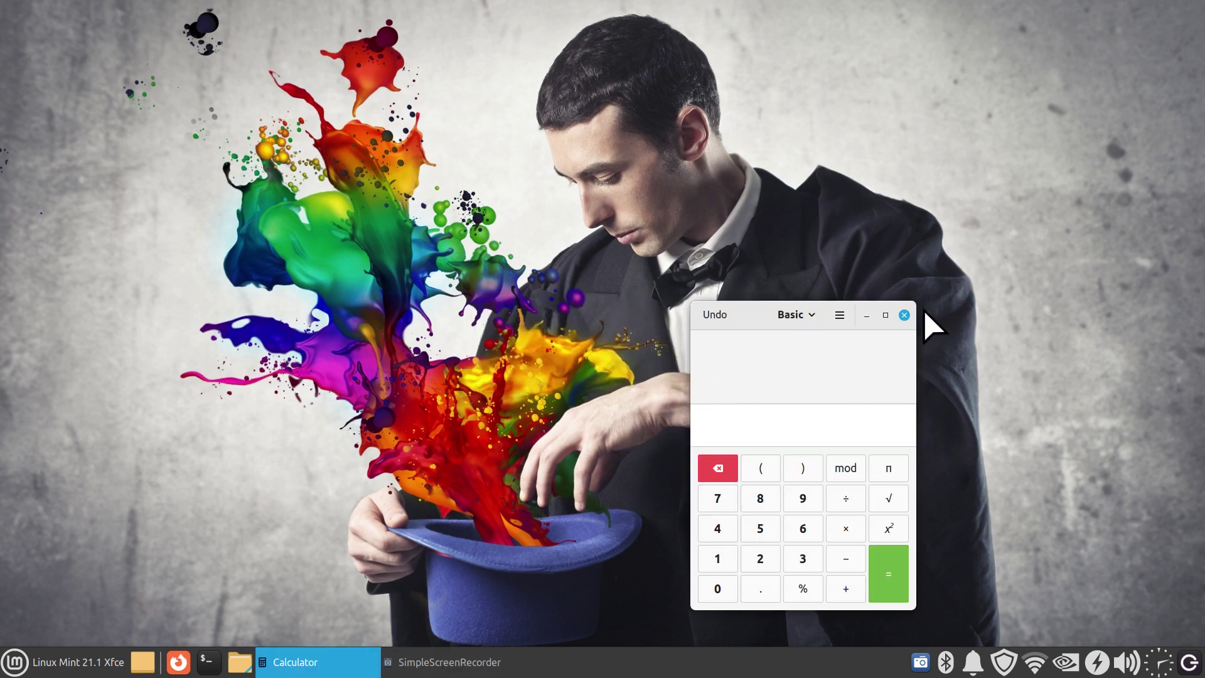
click(904, 315)
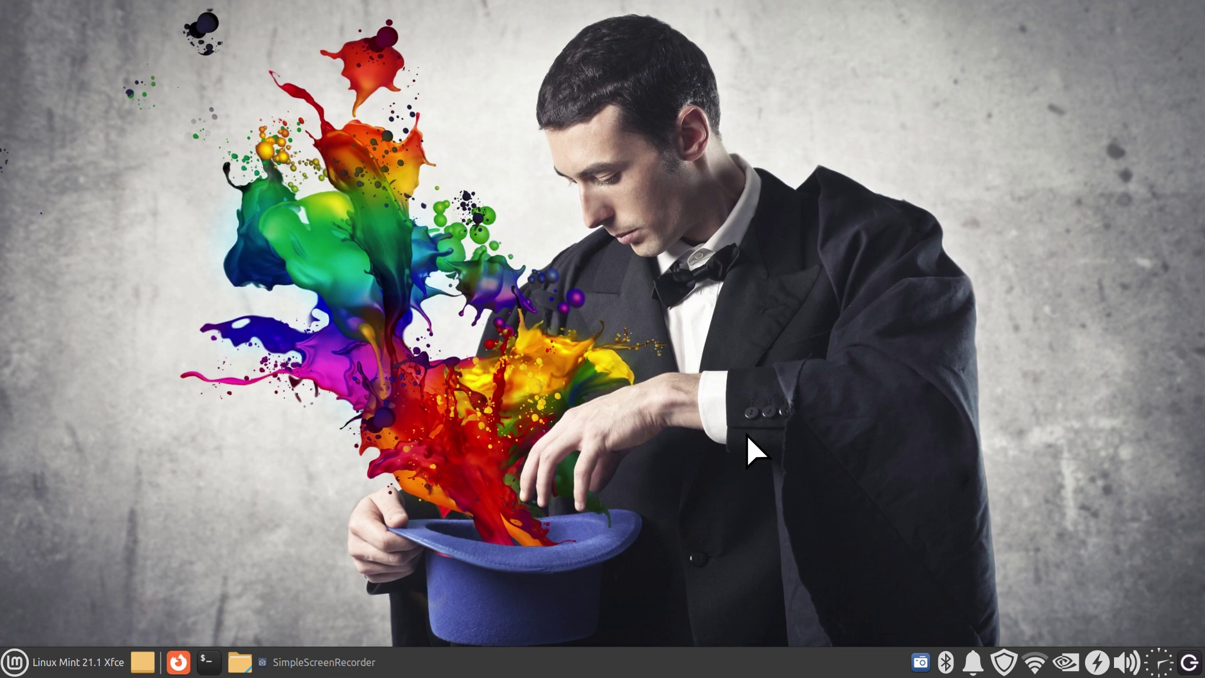
key(alt+F3)
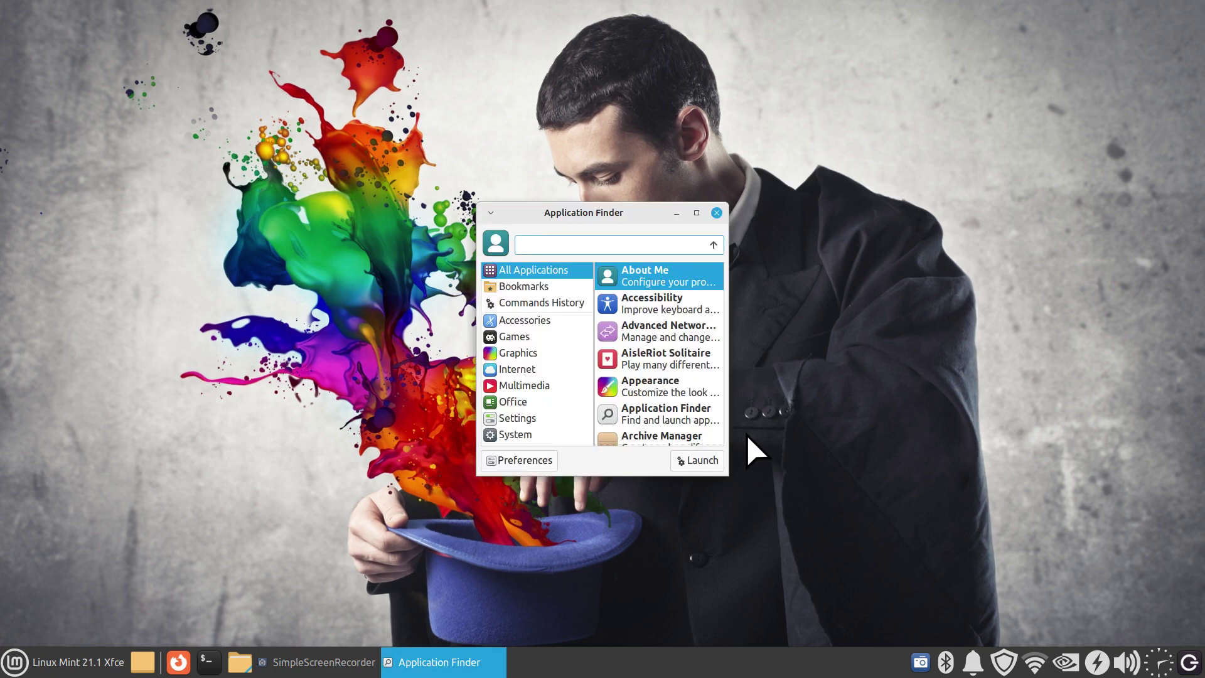
text(ca)
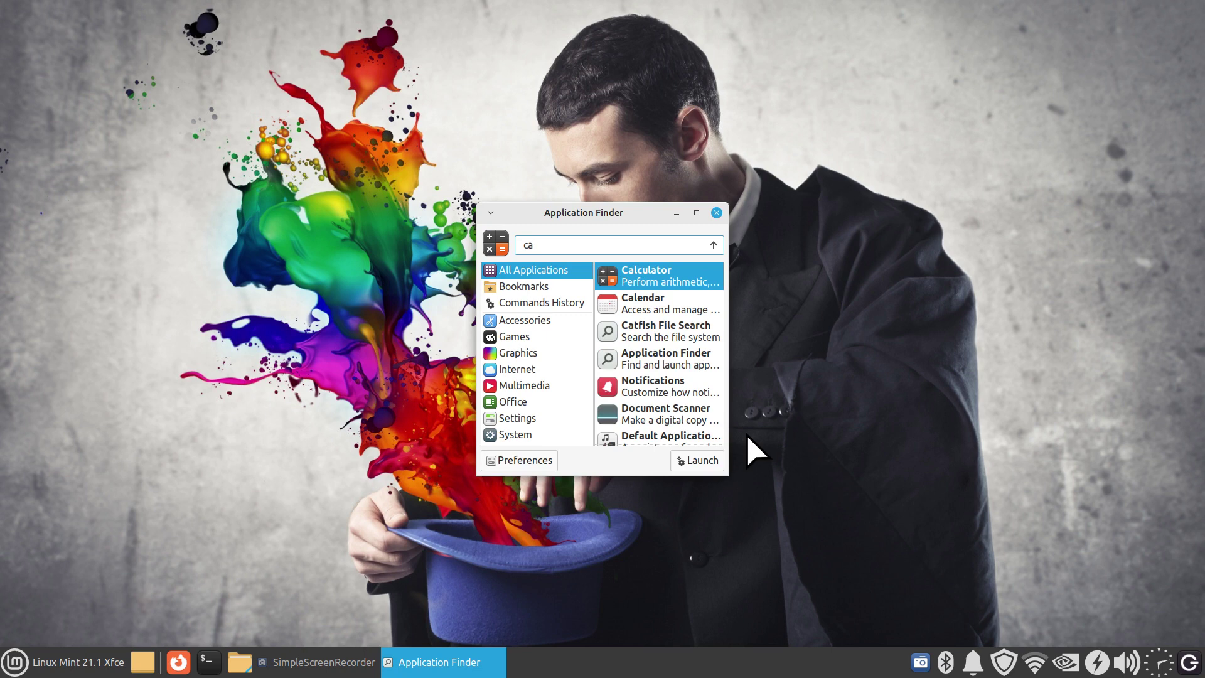
double_click(637, 274)
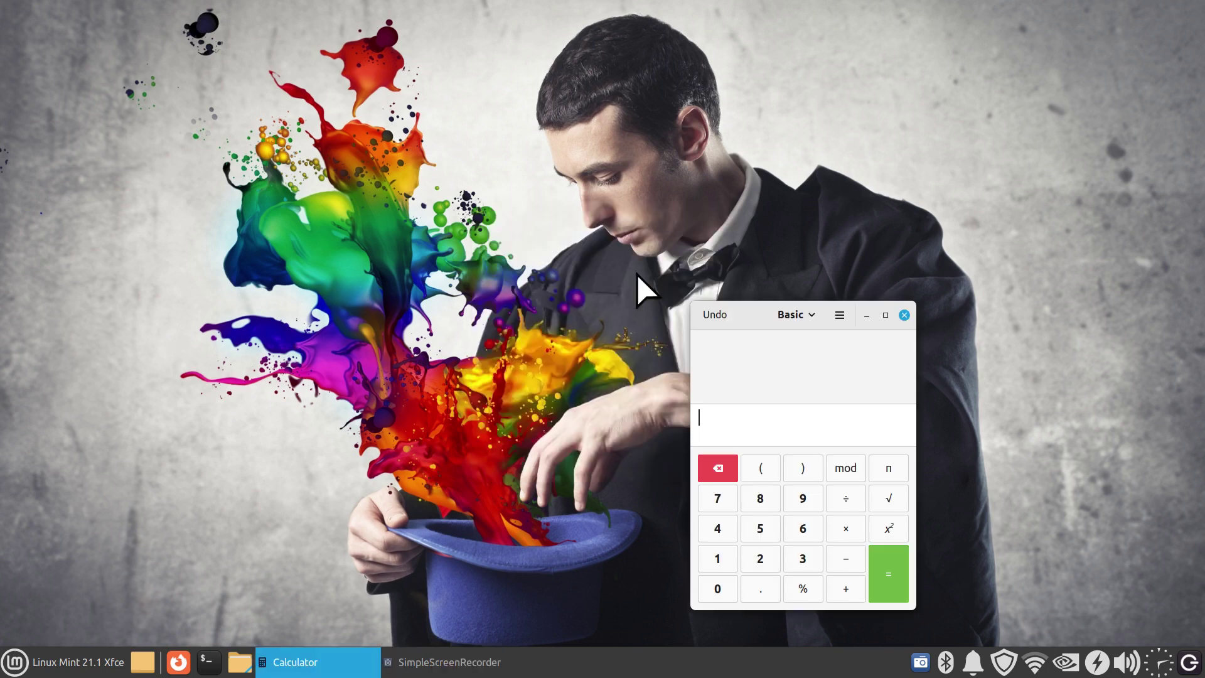
click(904, 315)
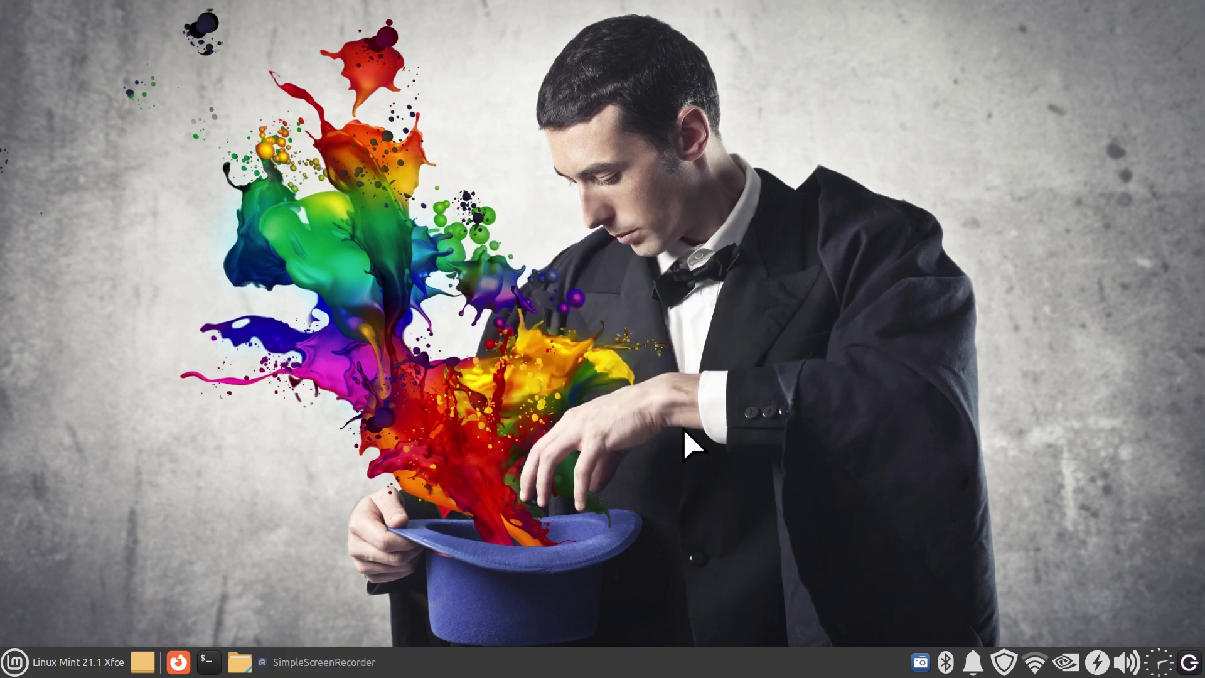
key(alt+F3)
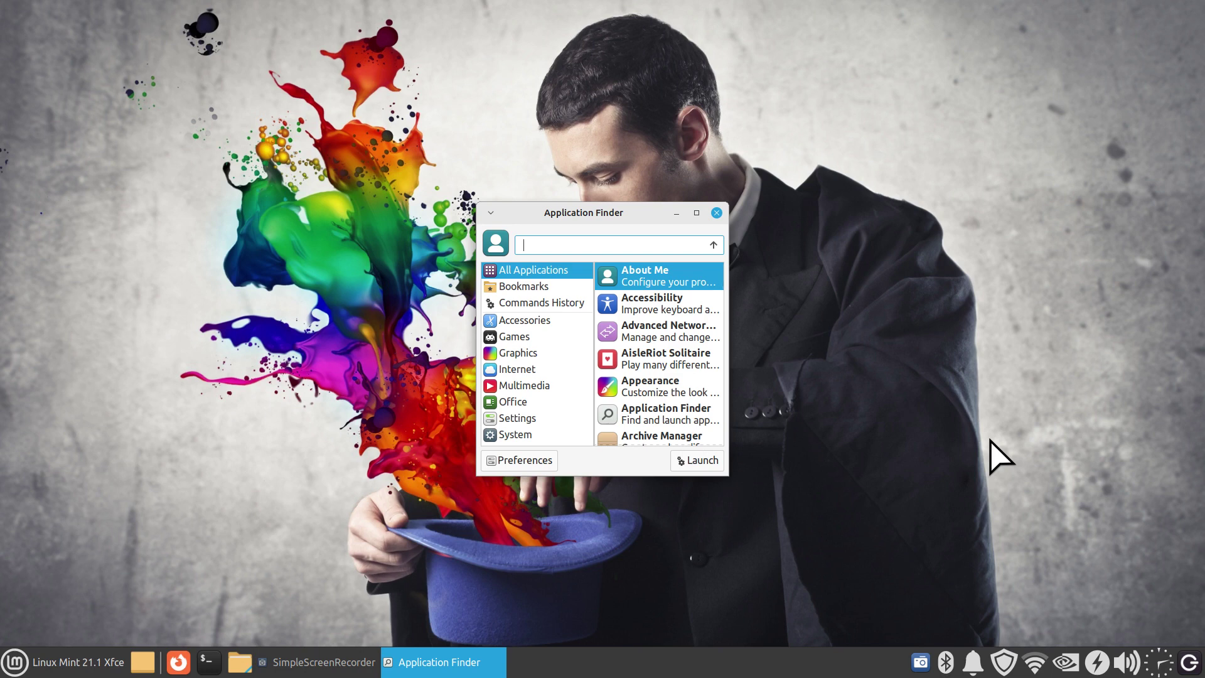
Dismiss the application finder, then open Firefox, centre its window and close it.
key(Escape)
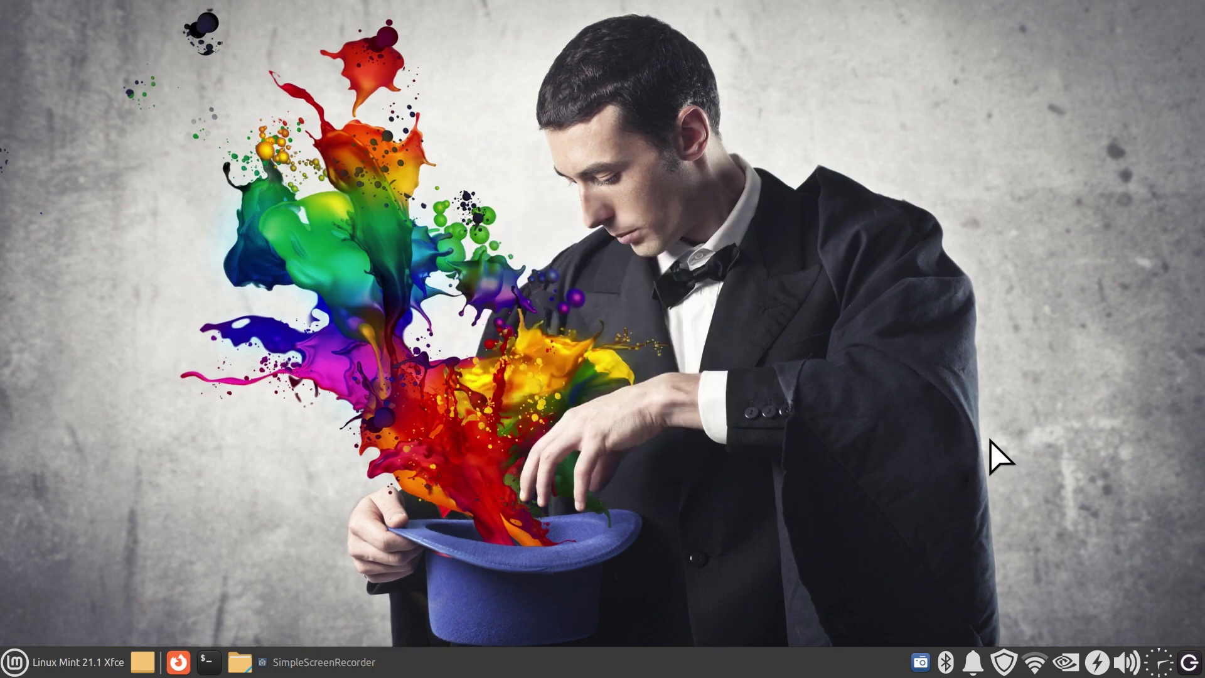
click(178, 661)
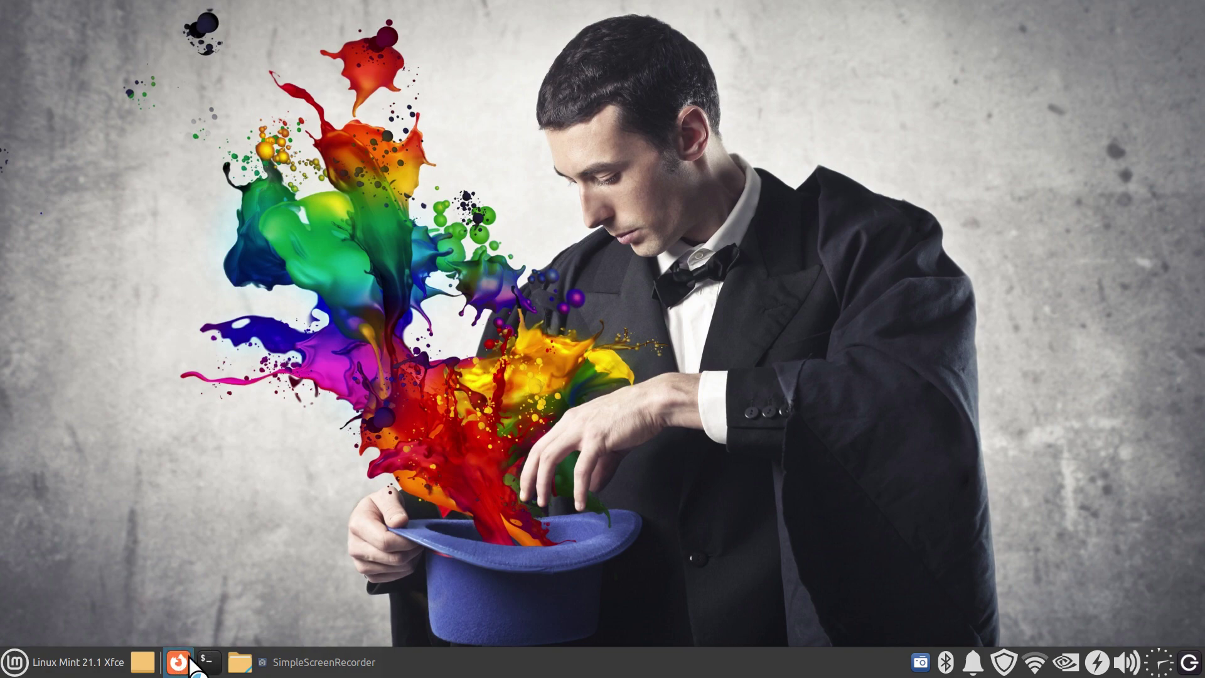
drag(459, 18, 623, 92)
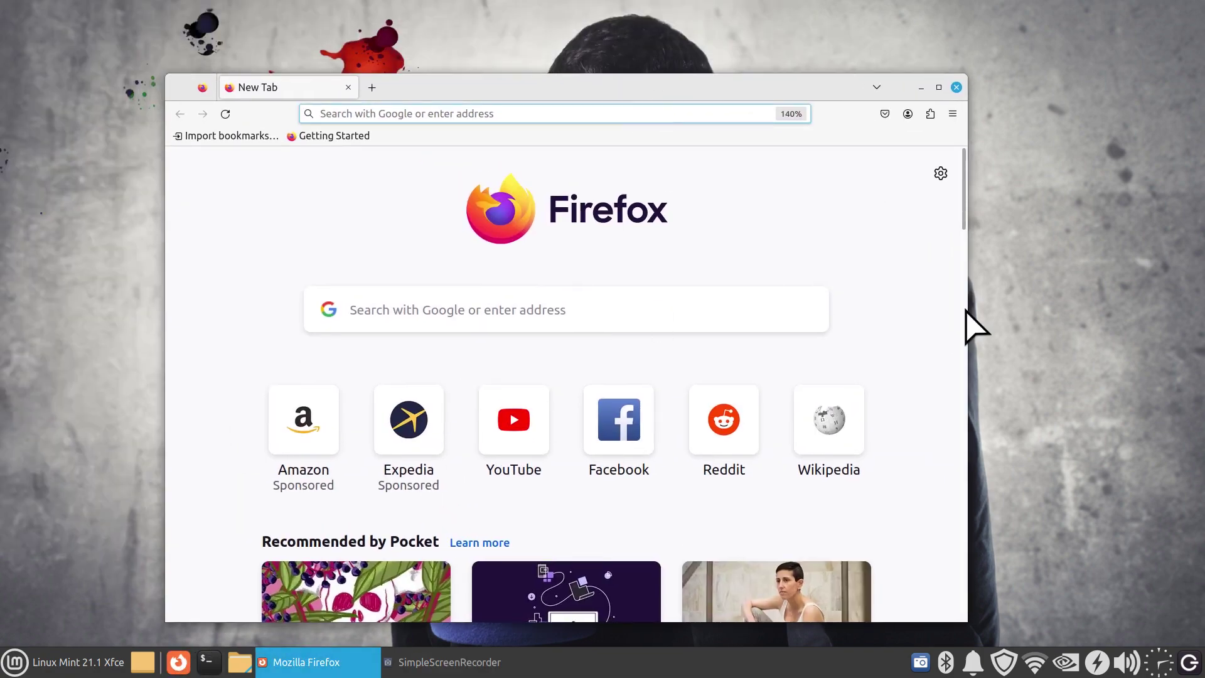
key(ctrl+w)
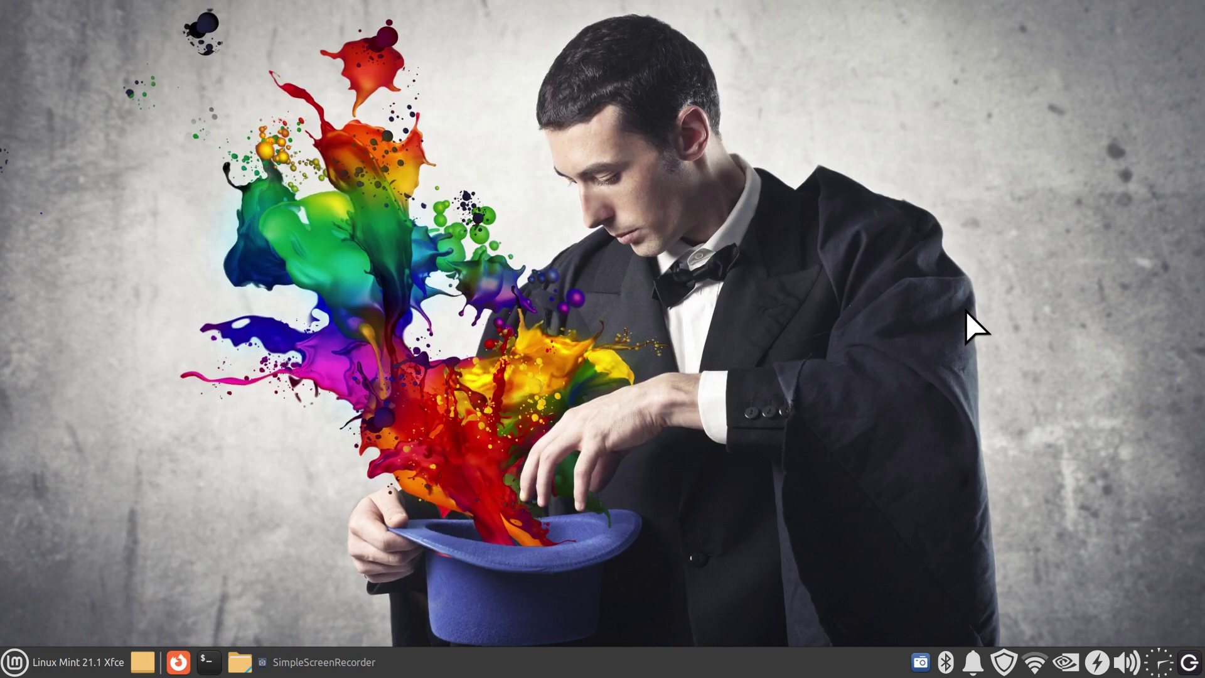
Open the home folder file manager, centre its window and close it with Alt+F4.
click(239, 662)
drag(466, 14, 697, 96)
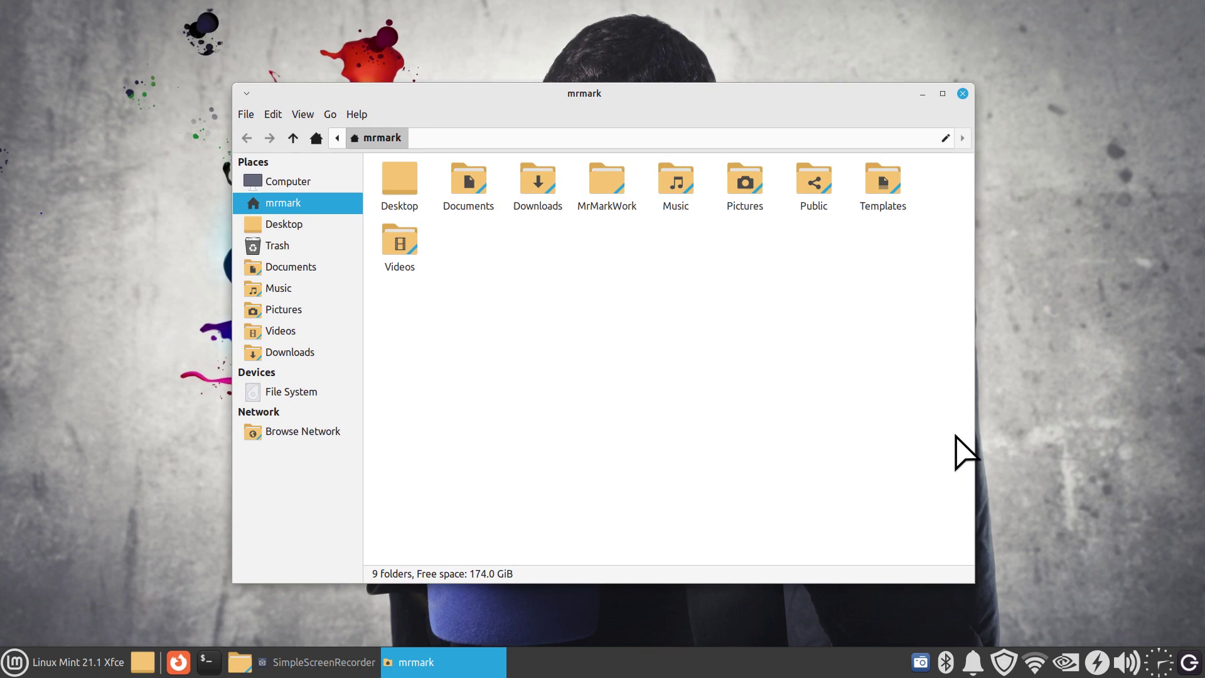
key(alt+F4)
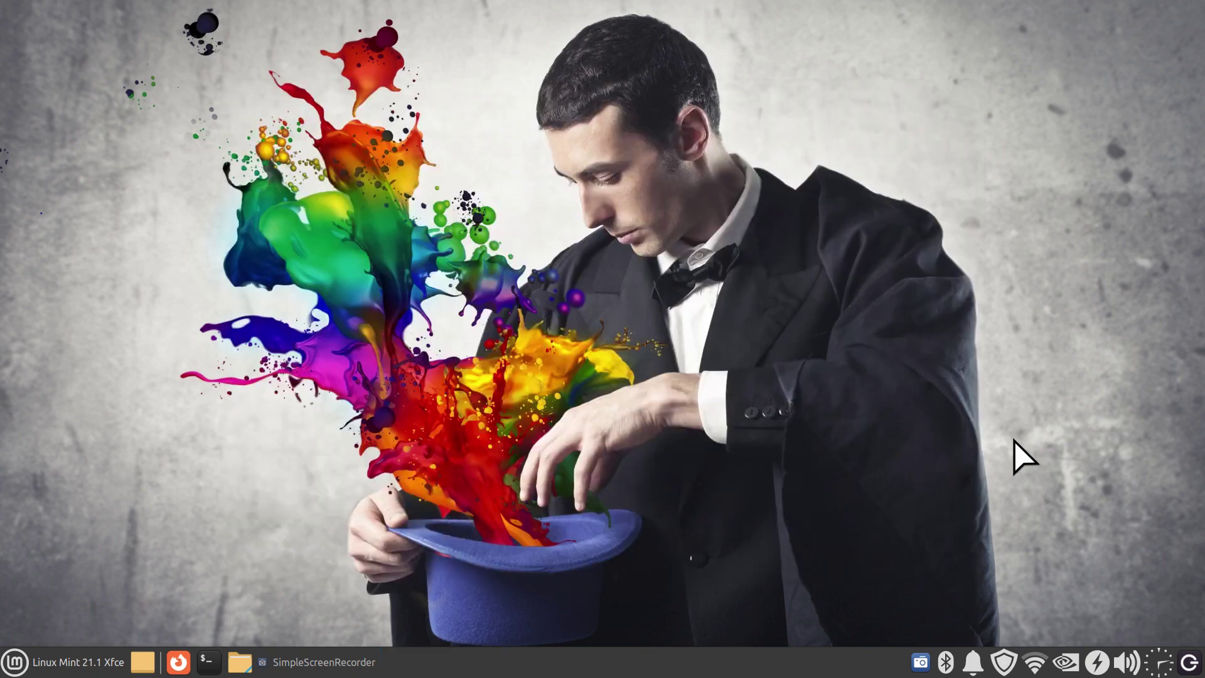
Launch AisleRiot Solitaire from the Games menu, centre the Klondike window and close it.
click(14, 662)
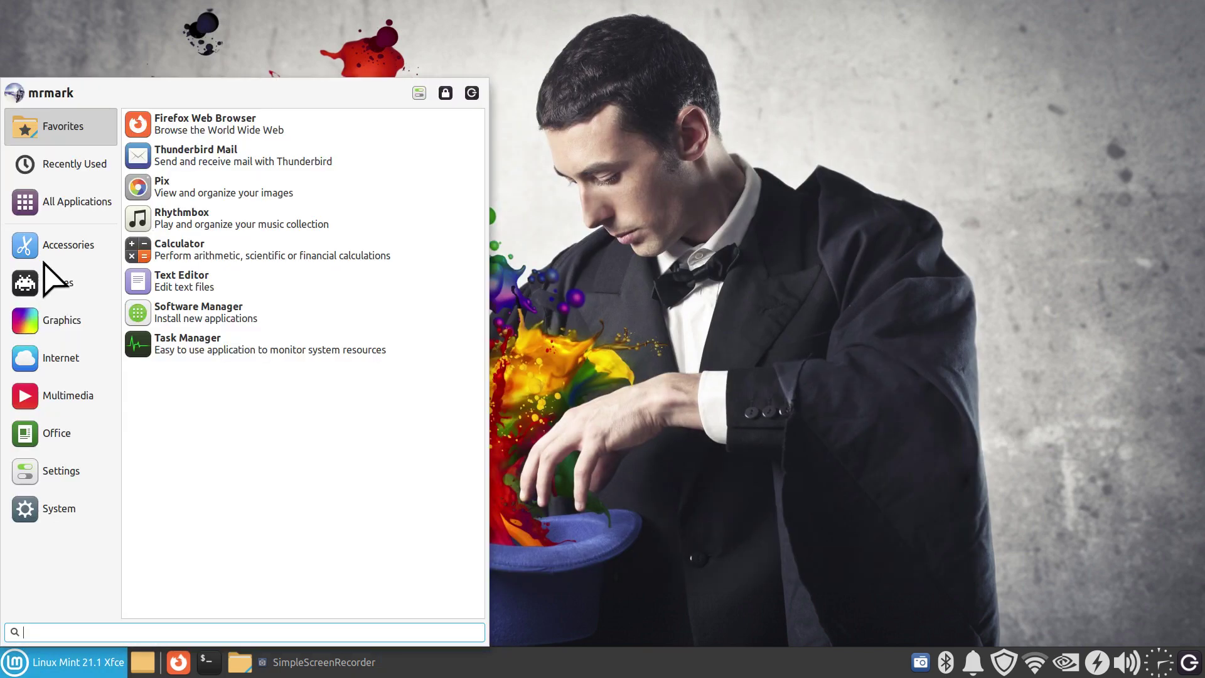
mouse_move(74, 309)
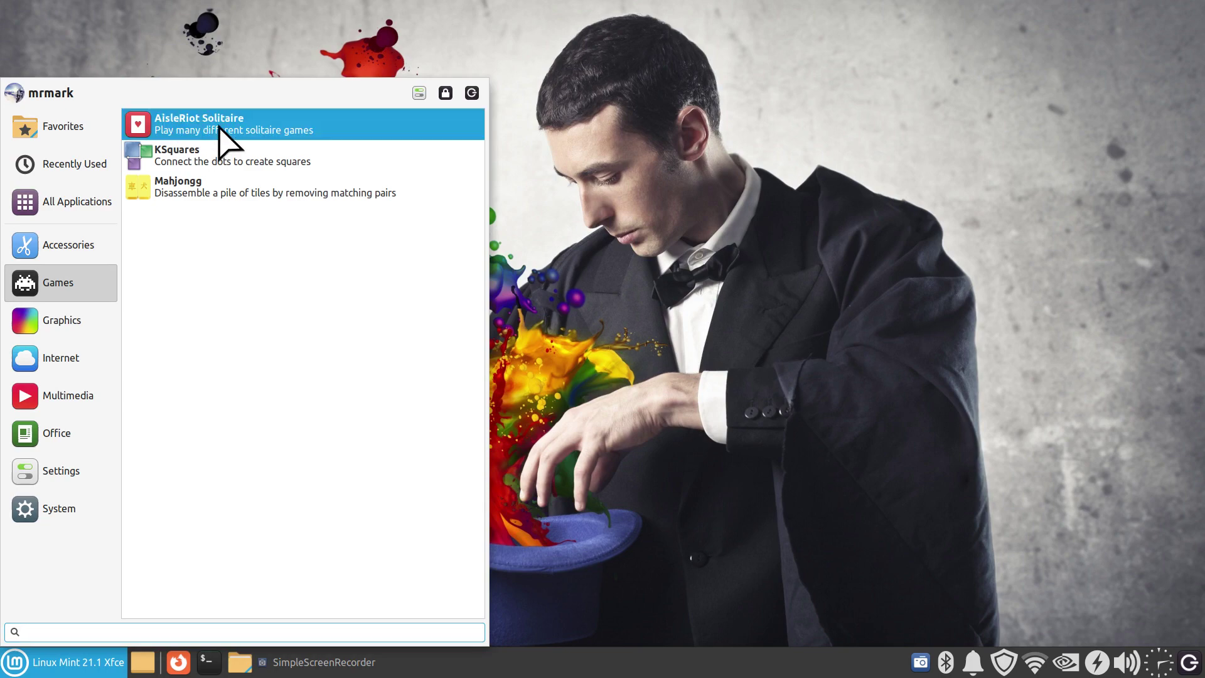
click(214, 126)
drag(336, 31, 671, 180)
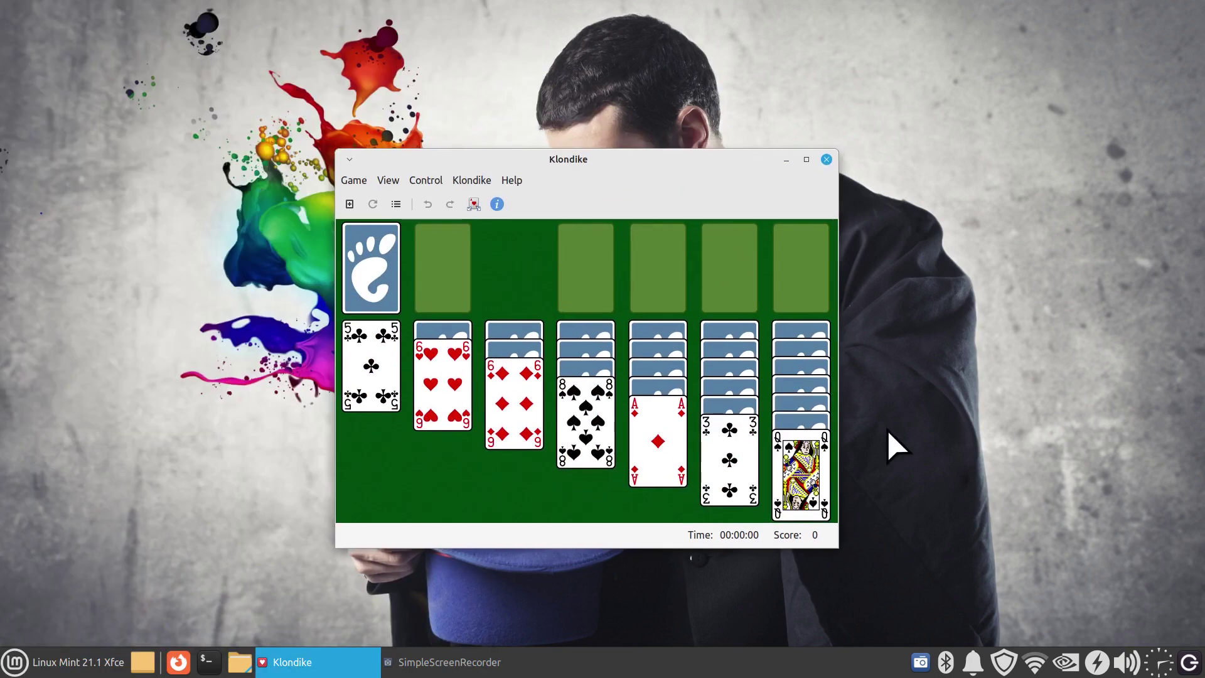
key(ctrl+q)
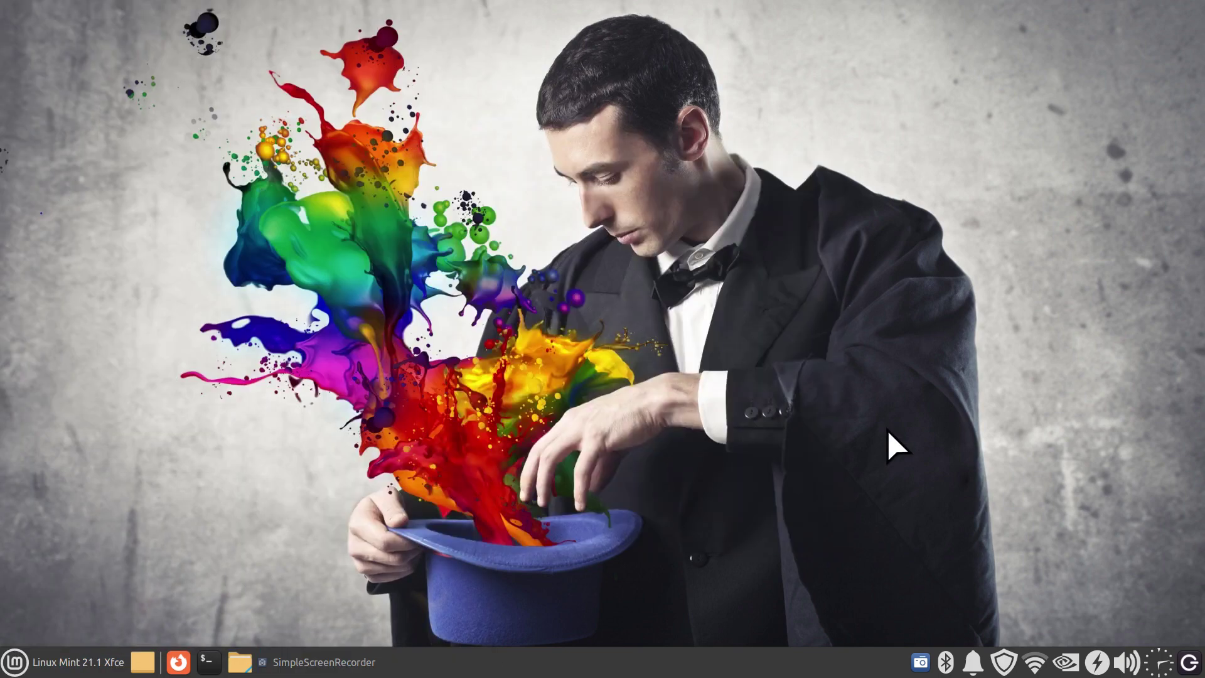
Launch AisleRiot Solitaire from Games and move the Klondike window to the right.
click(12, 663)
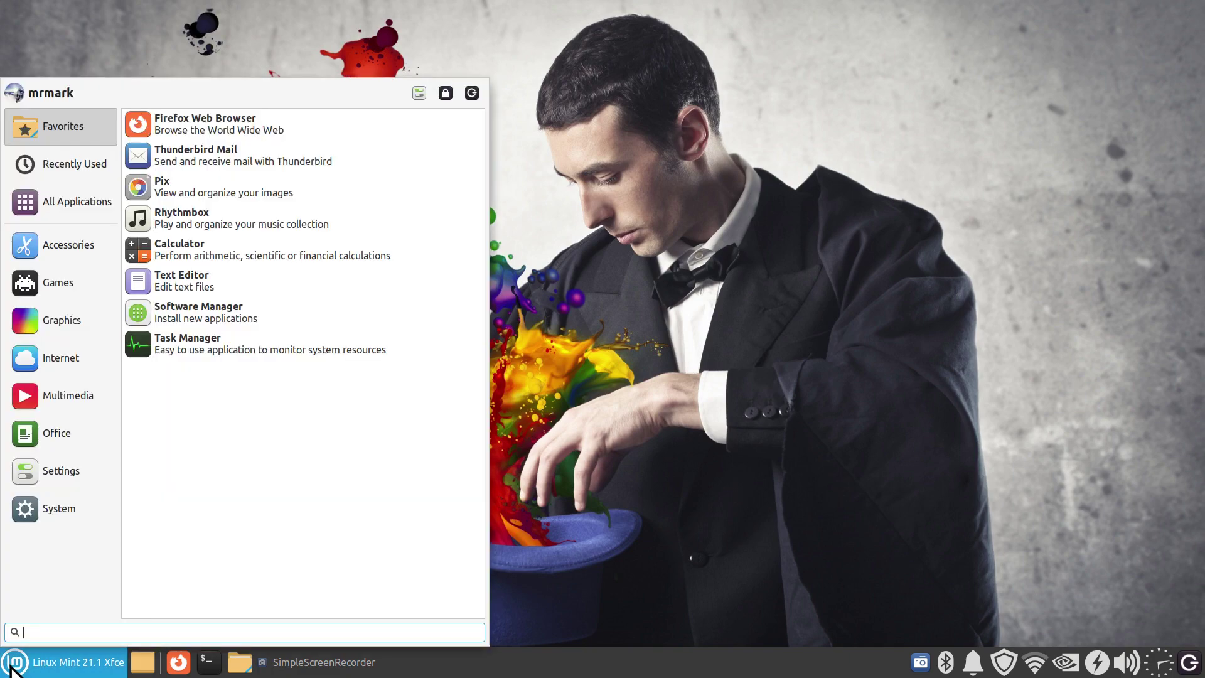
click(99, 294)
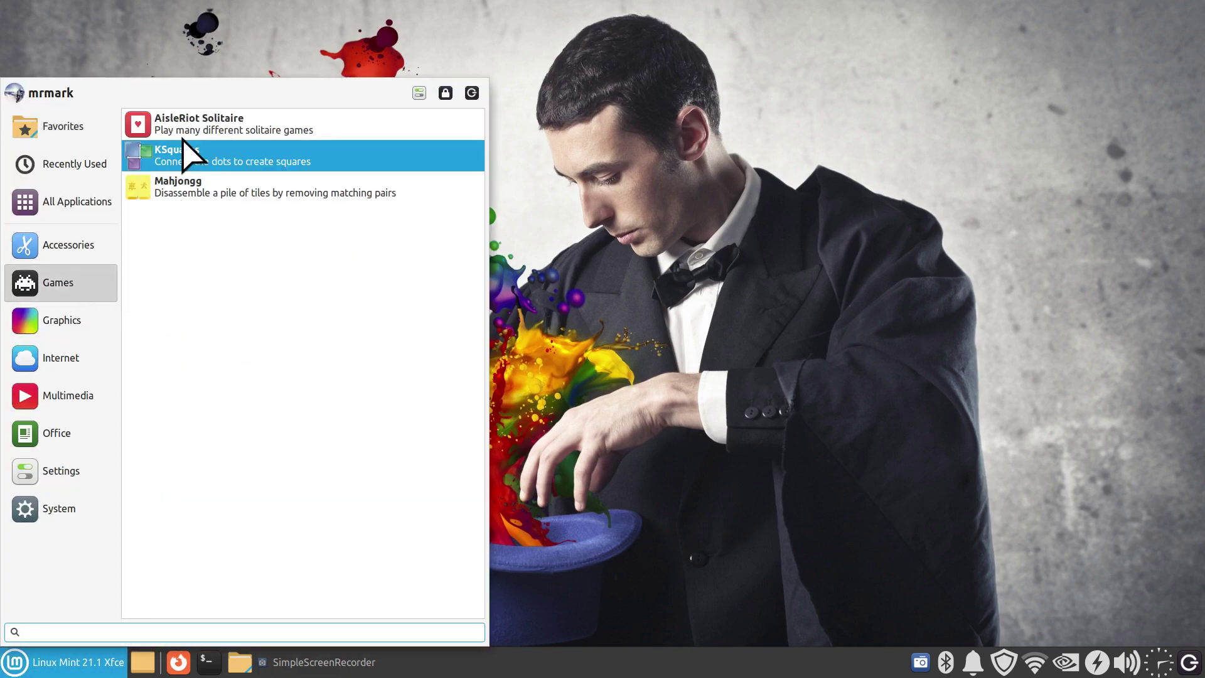
click(207, 135)
drag(357, 20, 992, 97)
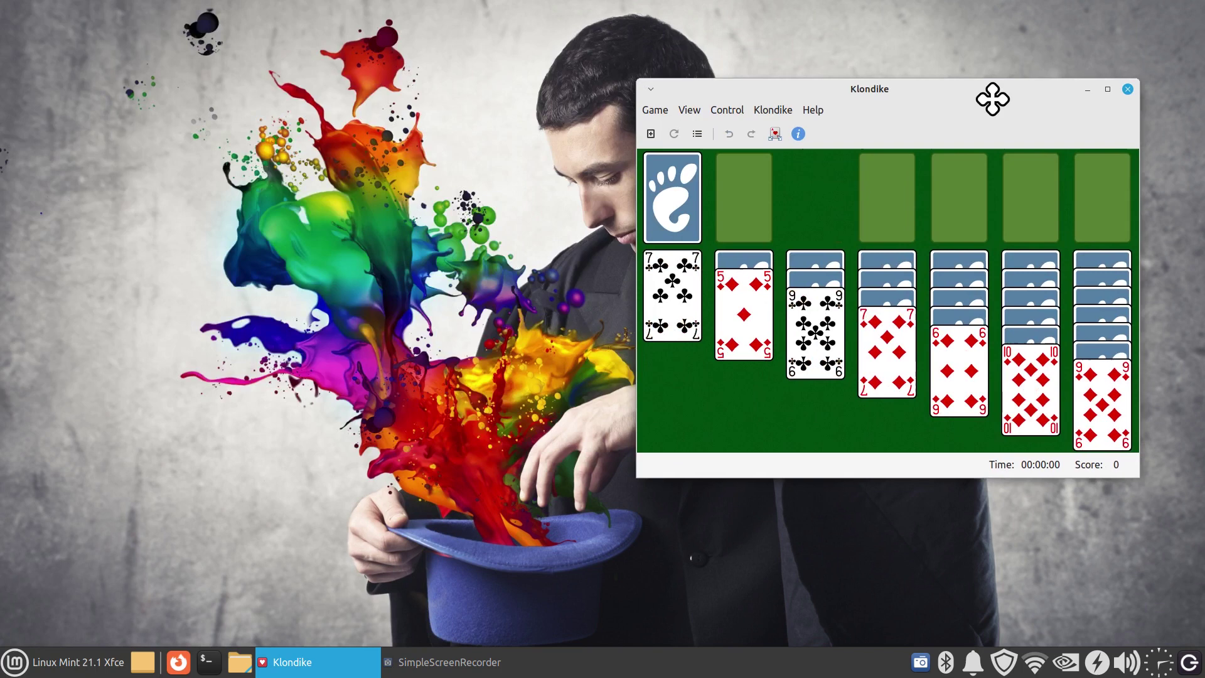
Open the home folder alongside Klondike, arrange both windows, then close them with Alt+F4.
click(239, 662)
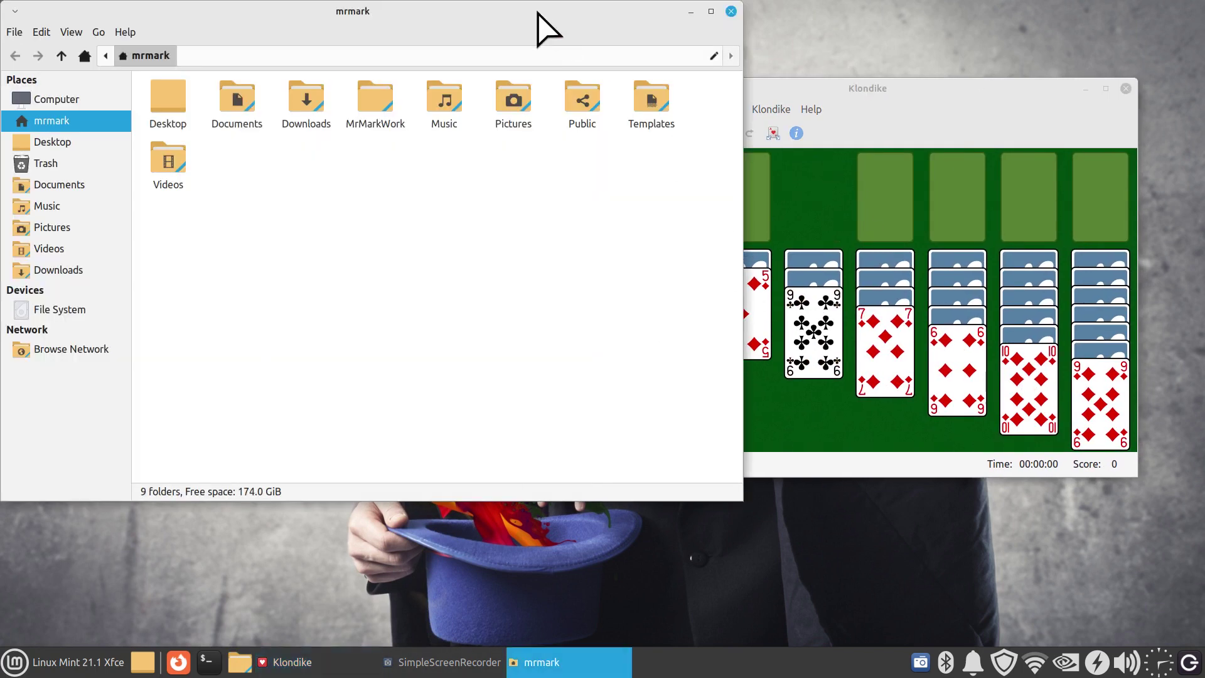
drag(538, 11, 548, 121)
drag(964, 96, 1009, 72)
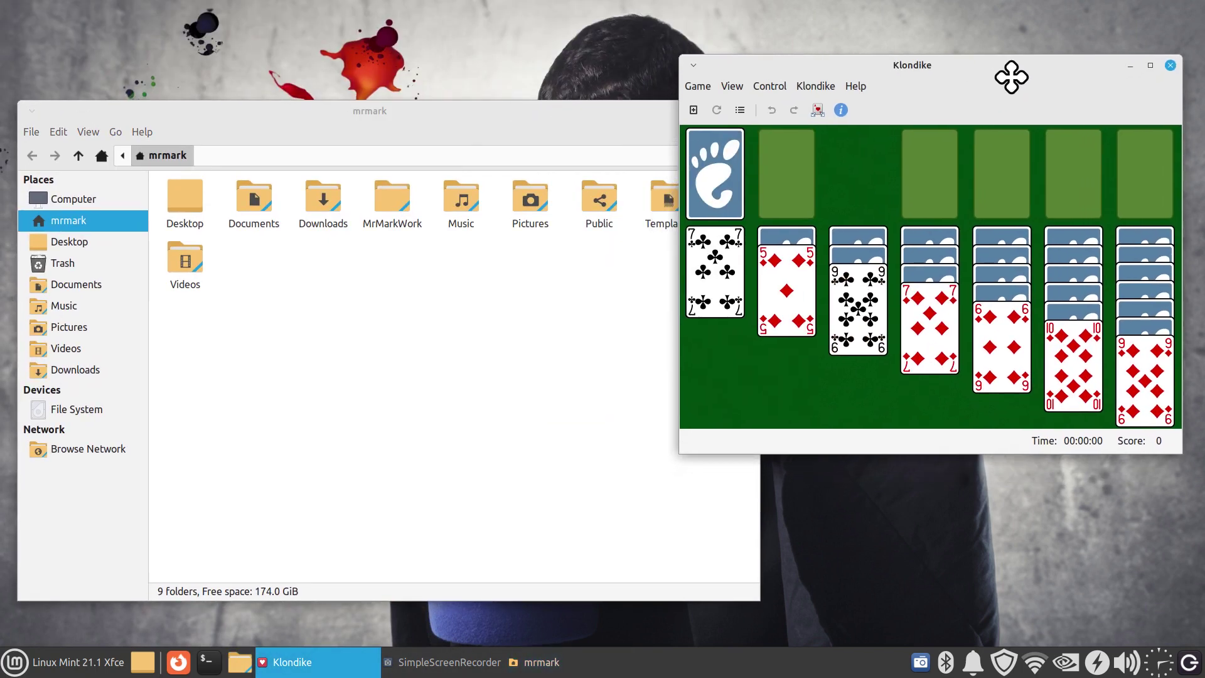
click(627, 138)
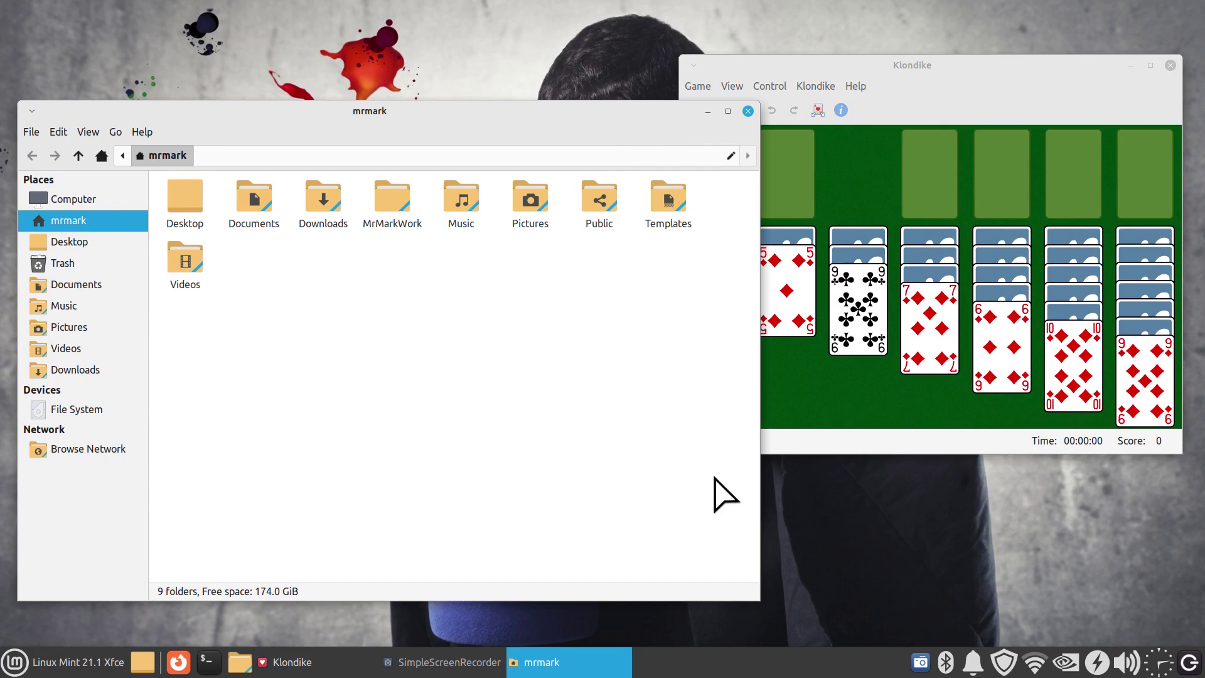
click(386, 111)
key(alt+F4)
key(alt+F4)
key(alt+F4)
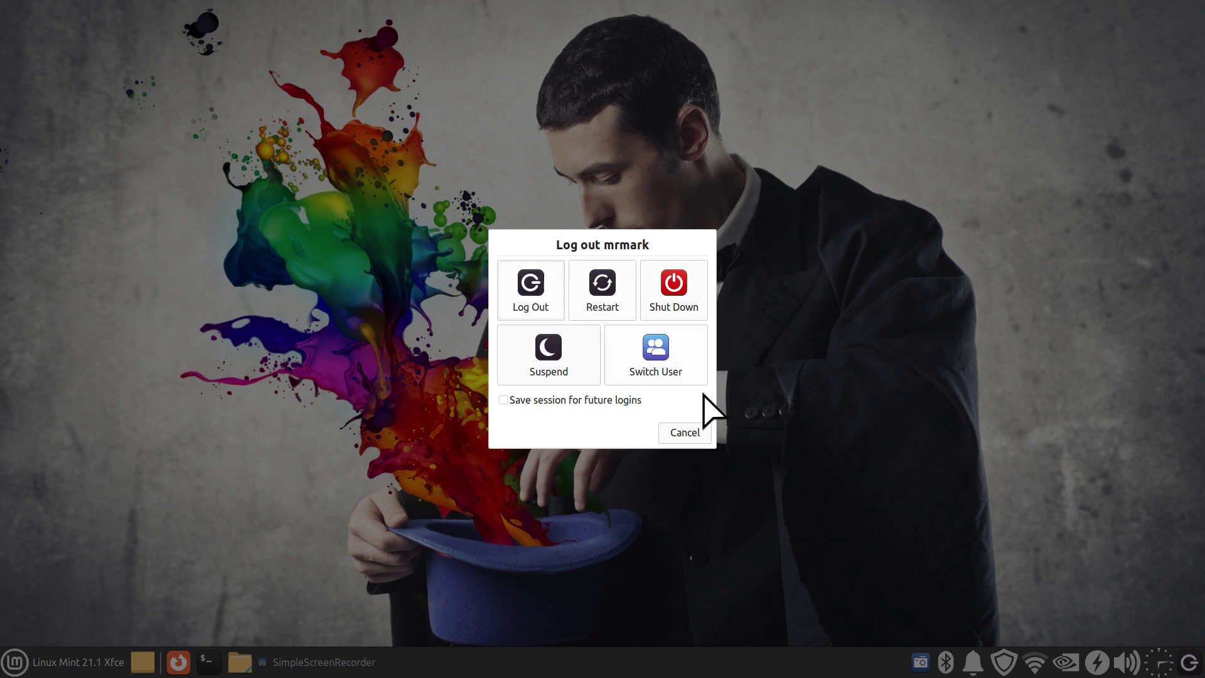
Cancel the log out, then open the home folder in Thunar centred on screen.
click(677, 440)
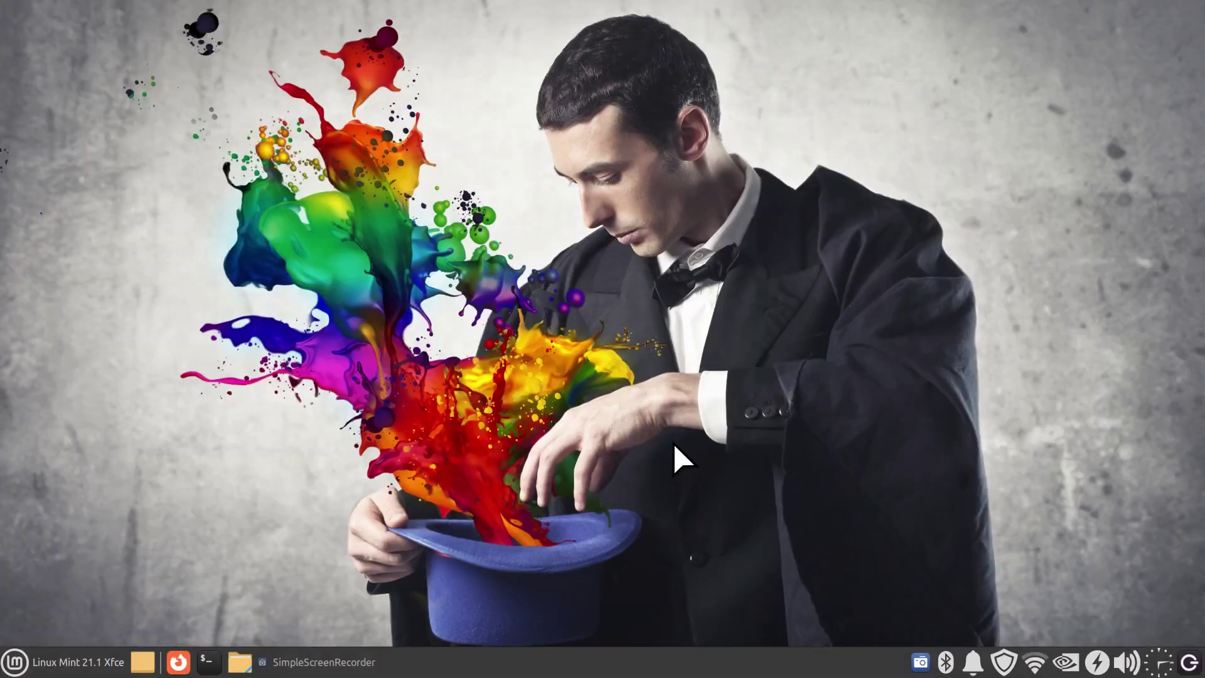
click(239, 662)
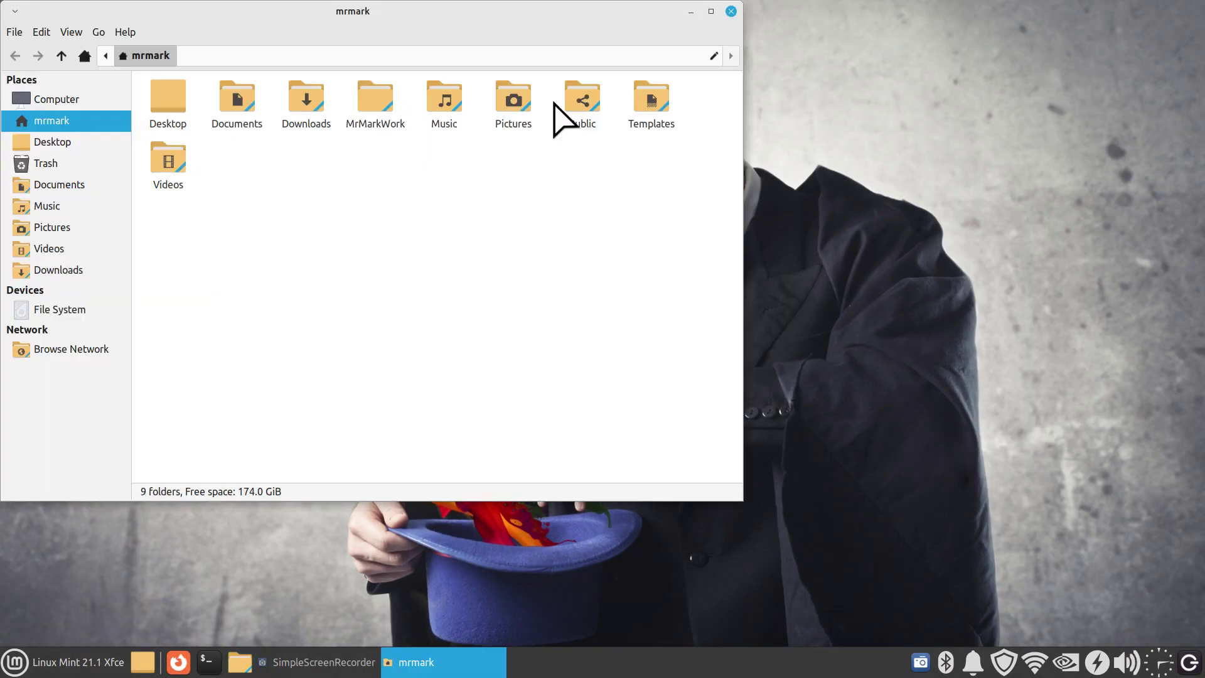
drag(371, 11, 626, 86)
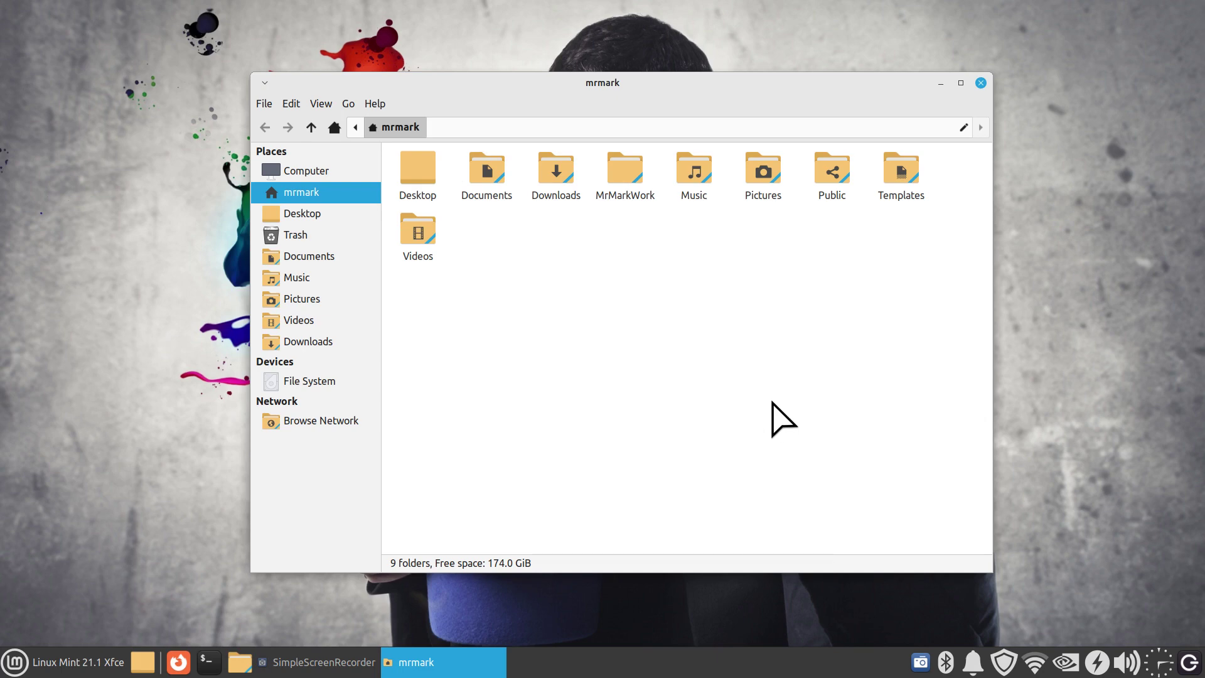
Zoom the folder icons in and out with Ctrl+scroll and check the View menu's zoom options.
ctrl+scroll(771, 415, up, 4)
ctrl+scroll(772, 417, down, 3)
ctrl+scroll(773, 418, up, 2)
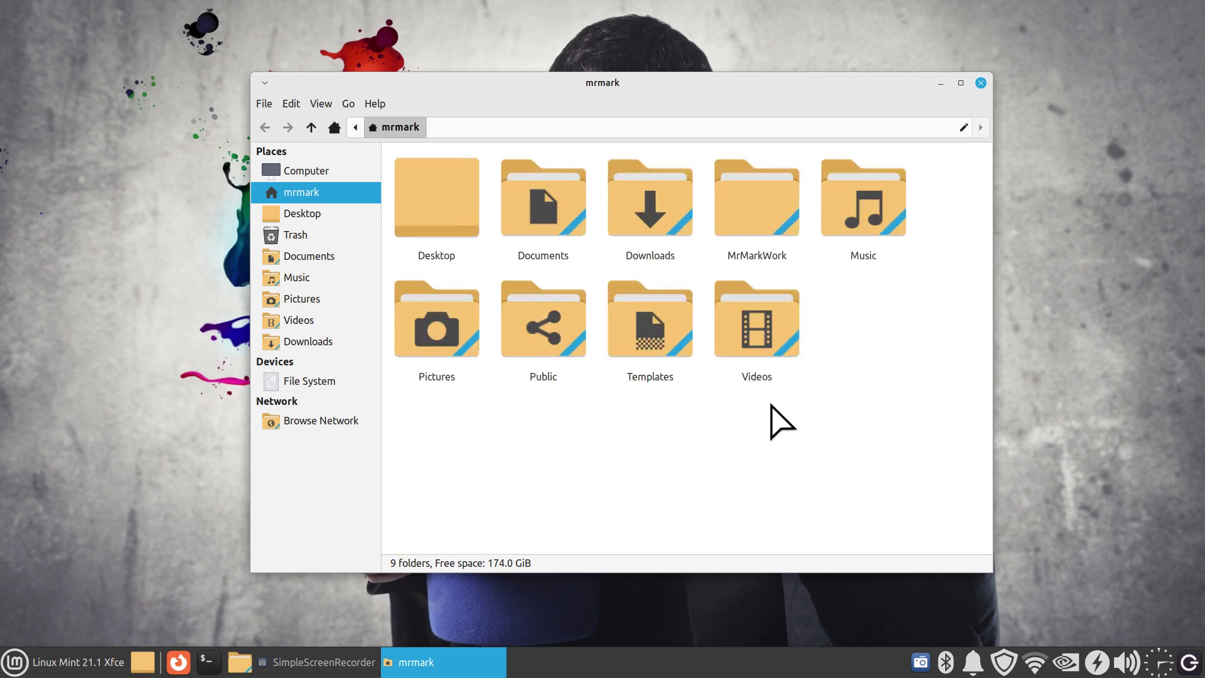
ctrl+scroll(773, 418, down, 1)
ctrl+scroll(771, 404, down, 1)
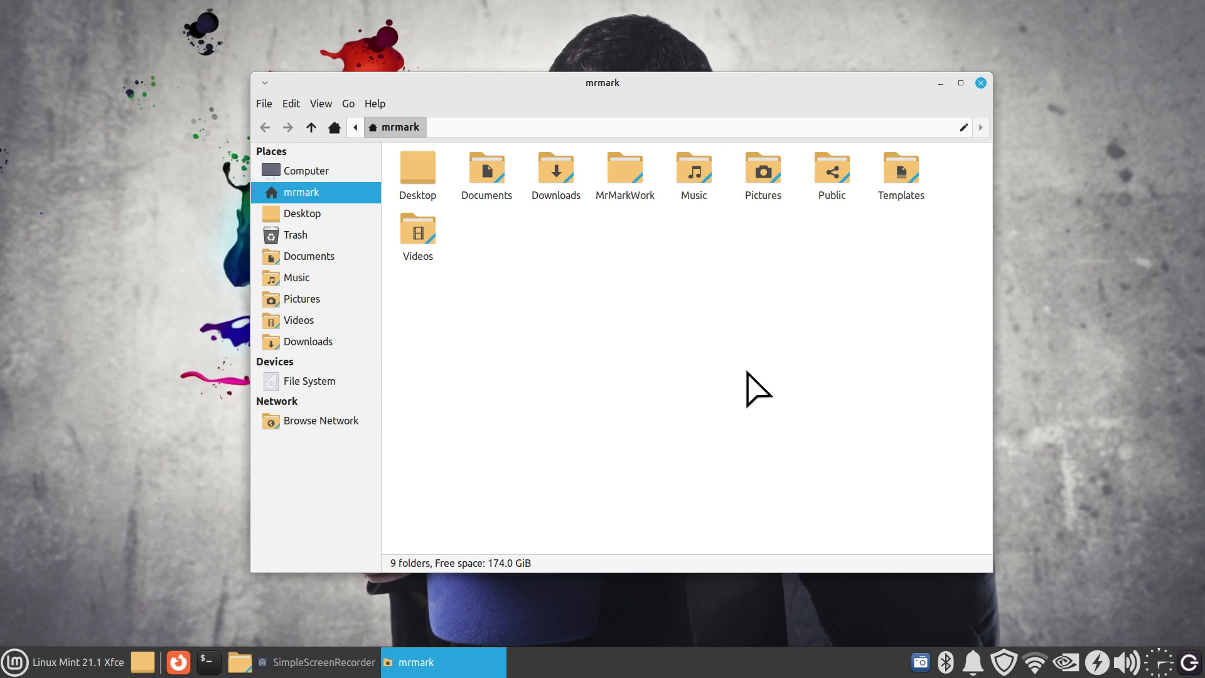
click(318, 104)
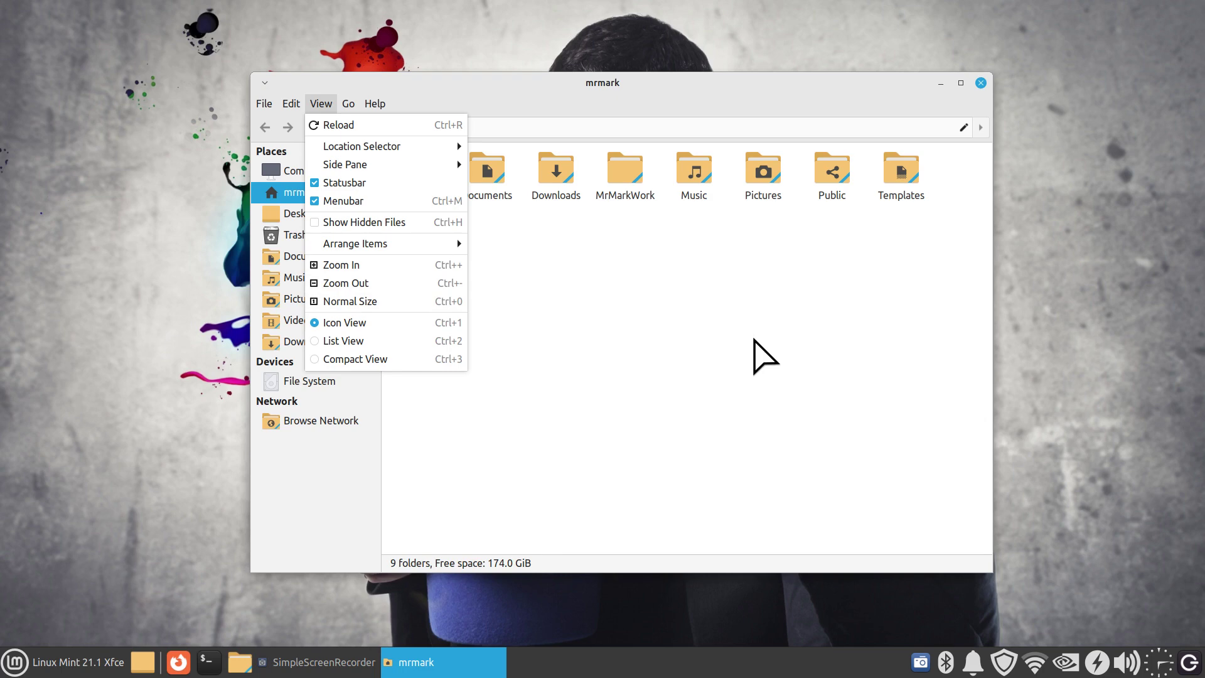
click(723, 322)
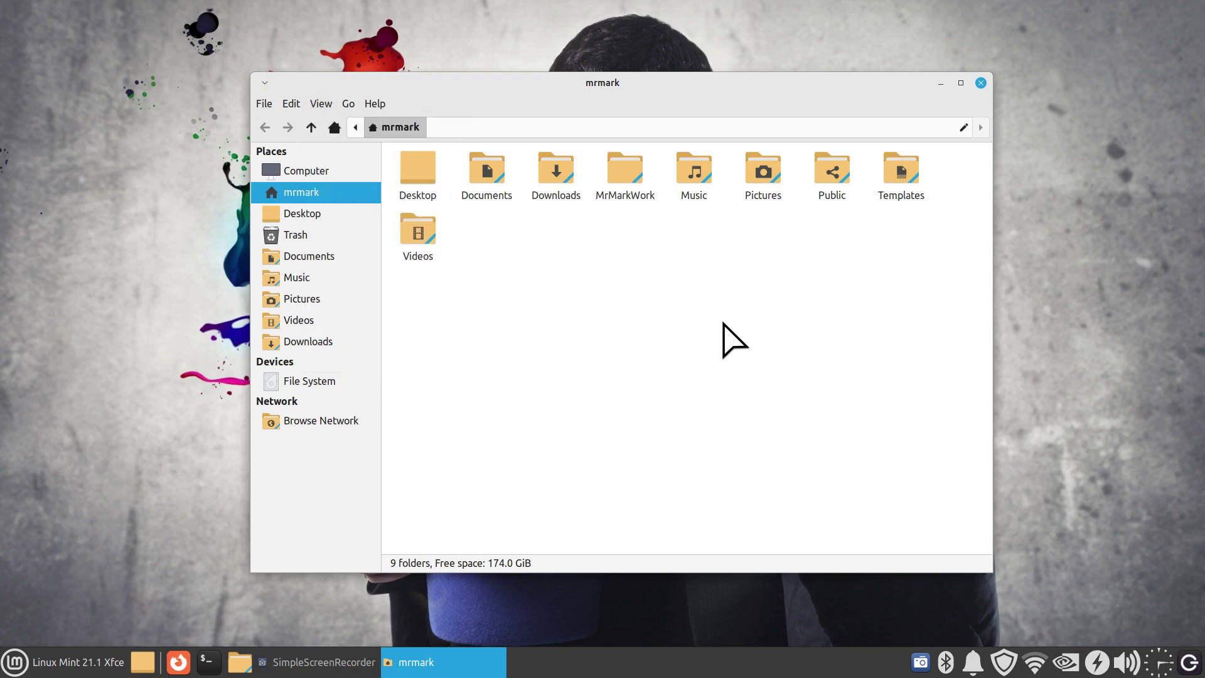
Ctrl+scroll the icons again, leaving them one size step larger.
scroll(743, 383, up, 3)
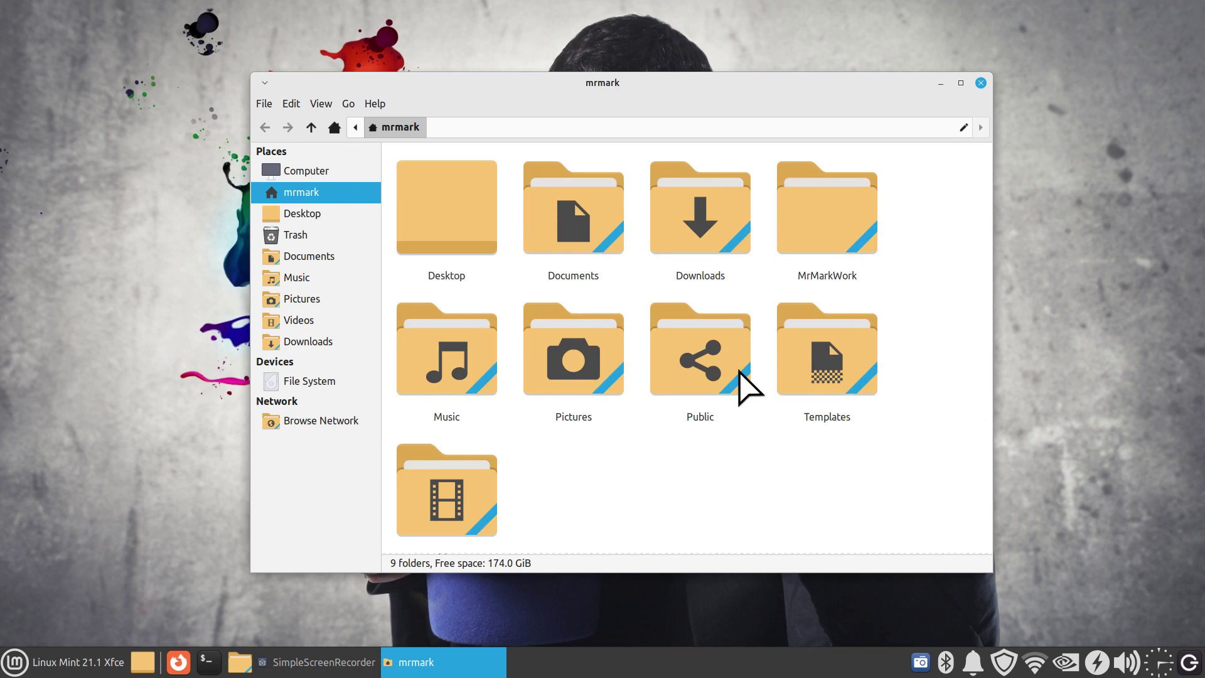
scroll(740, 377, down, 3)
scroll(739, 372, up, 2)
scroll(739, 371, down, 2)
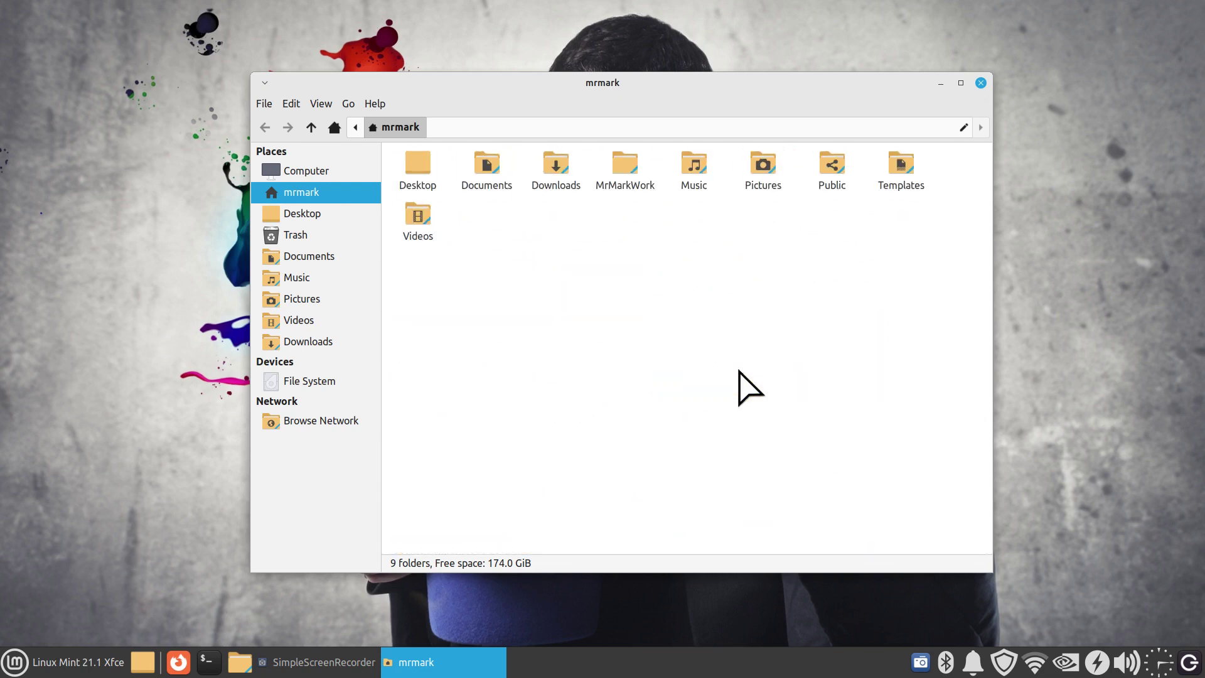
scroll(740, 371, up, 1)
scroll(749, 386, up, 1)
scroll(748, 386, down, 1)
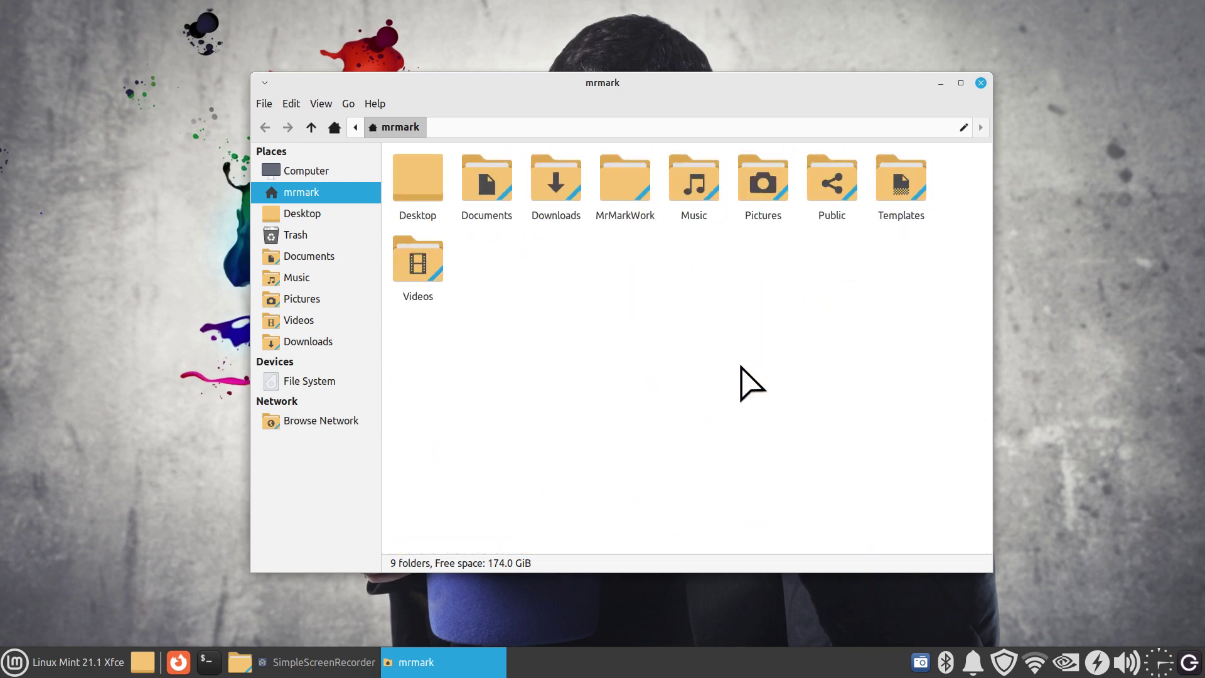
Open the Pictures folder and enlarge its thumbnails with Ctrl+scroll.
double_click(769, 191)
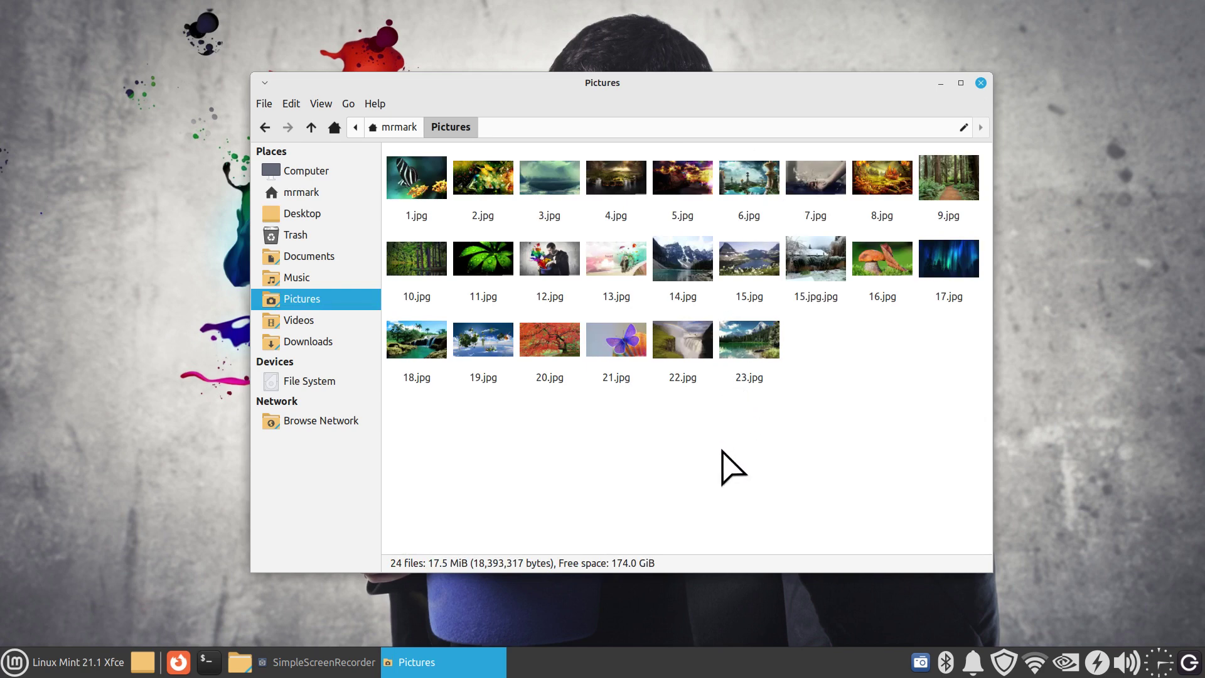
scroll(722, 452, up, 1)
scroll(731, 467, up, 1)
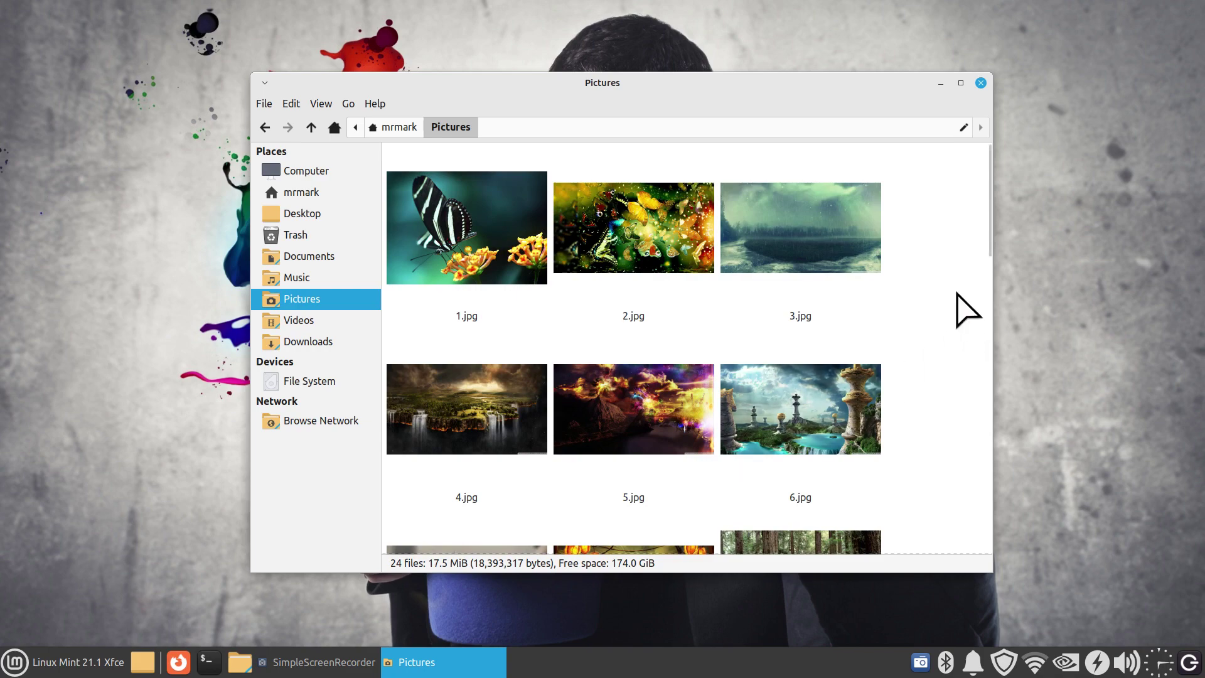
scroll(956, 292, down, 2)
scroll(957, 293, up, 2)
Set 6.jpg as the desktop wallpaper from its context menu.
click(799, 416)
right_click(791, 406)
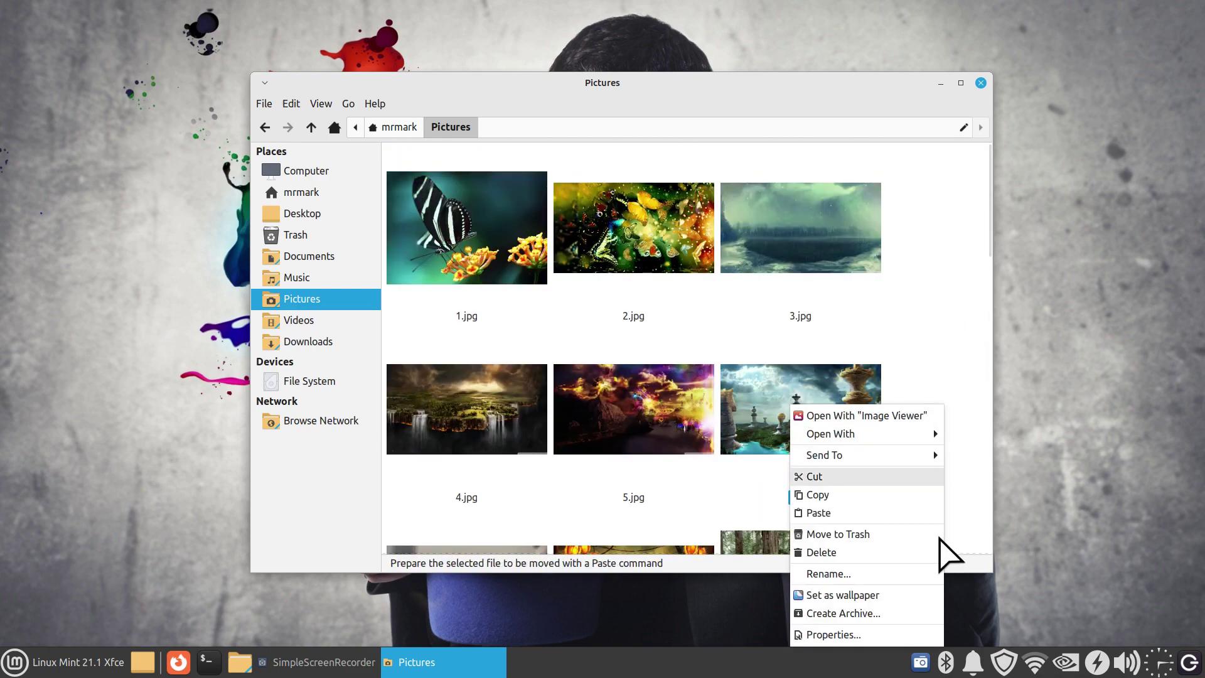
click(878, 594)
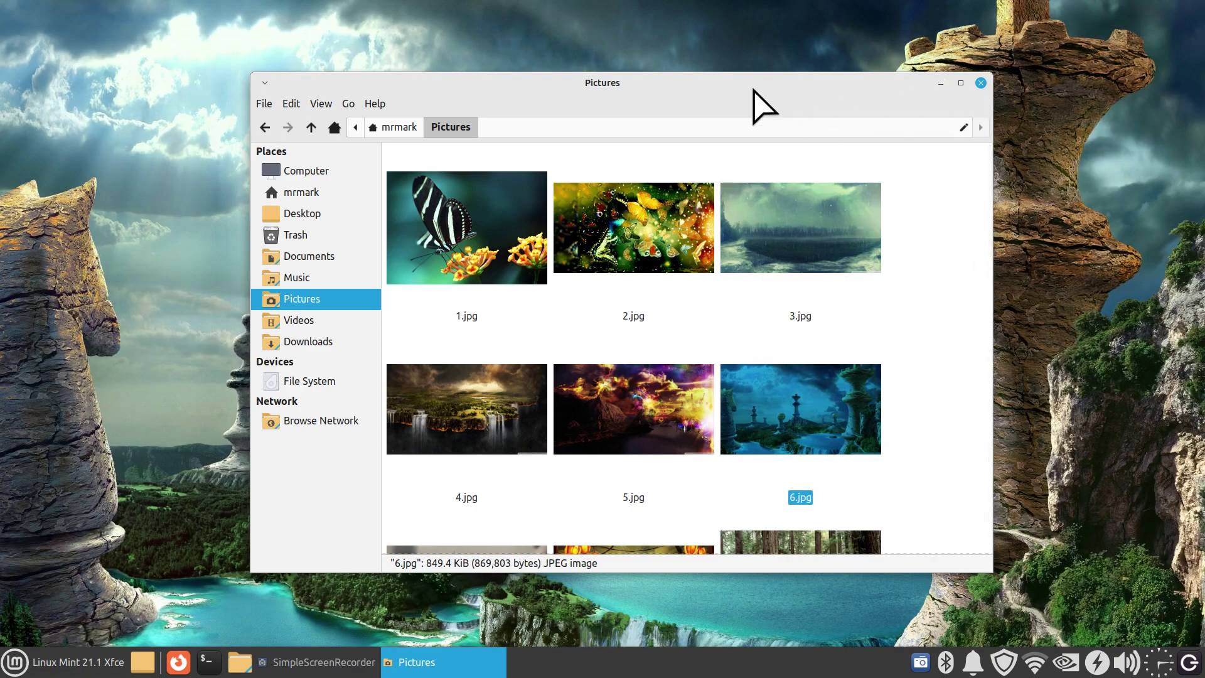
Return via Desktop to the home folder, readjust icon zoom, and move the window up-left.
click(280, 213)
click(279, 192)
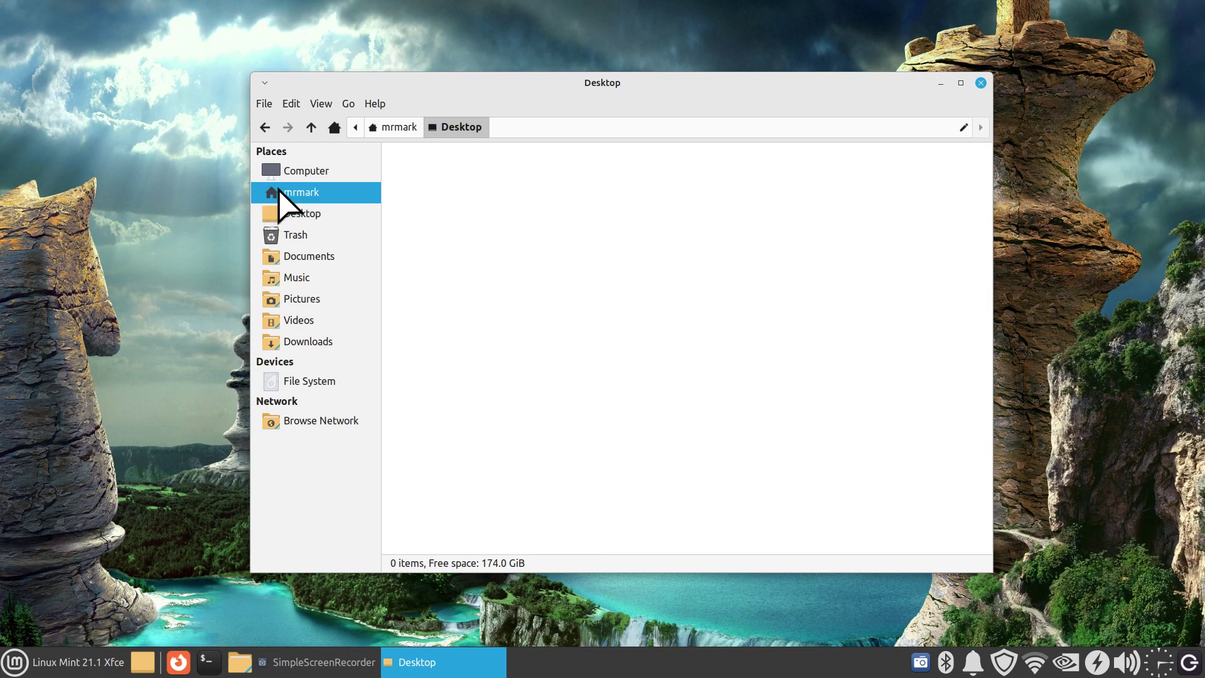
scroll(672, 298, down, 2)
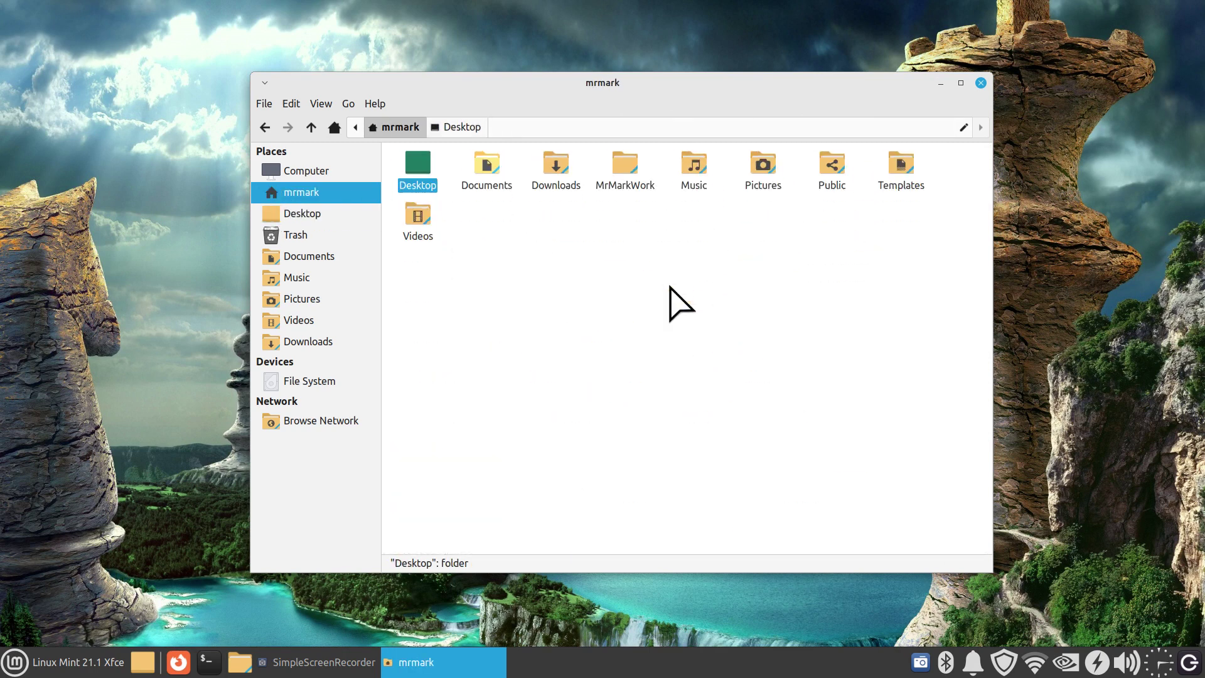
scroll(671, 303, up, 2)
drag(683, 91, 632, 61)
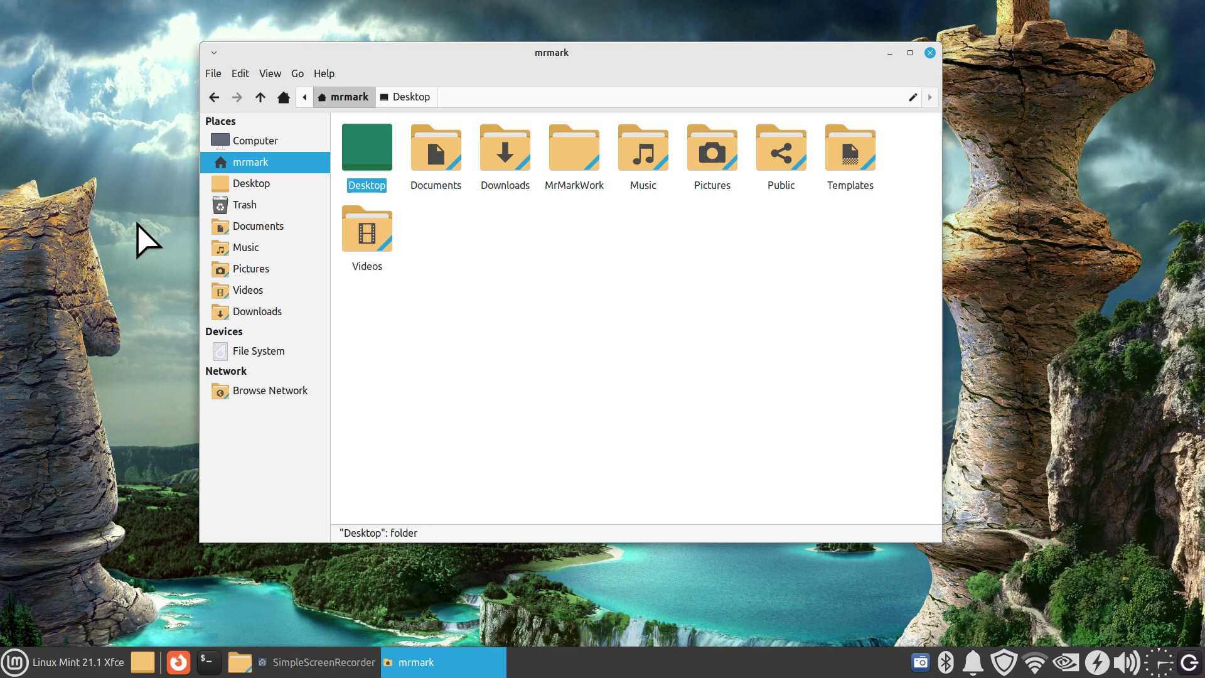
Hold Alt in preparation for closing the home folder window.
key(alt)
Close the home folder window, then launch Firefox and centre its window.
click(930, 53)
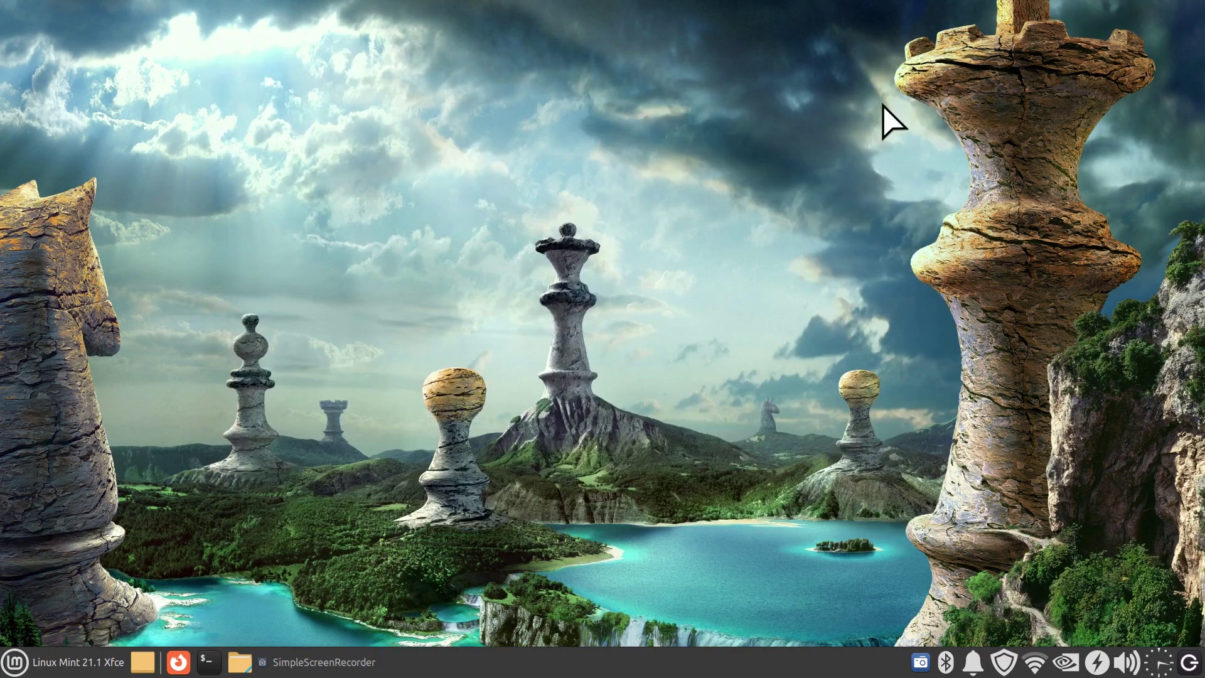
click(178, 661)
drag(393, 13, 598, 70)
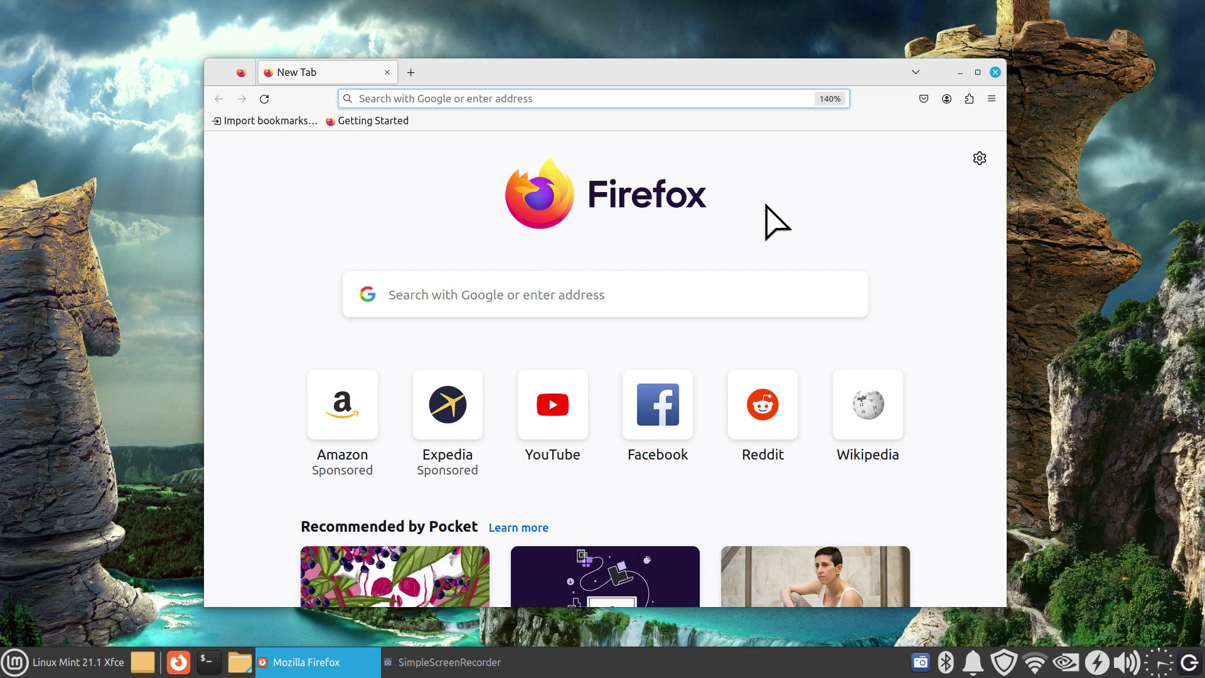
Toggle Firefox's menu bar with Alt while scrolling through the New Tab recommended stories.
scroll(769, 226, down, 10)
scroll(761, 223, up, 3)
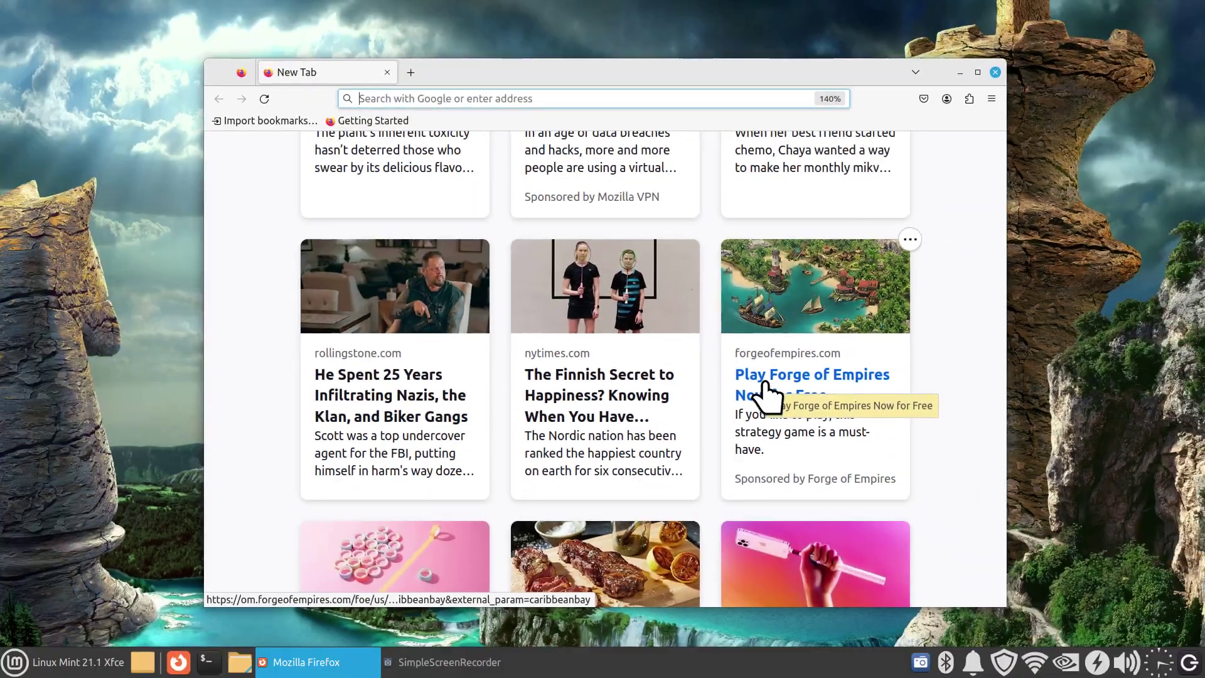
key(alt)
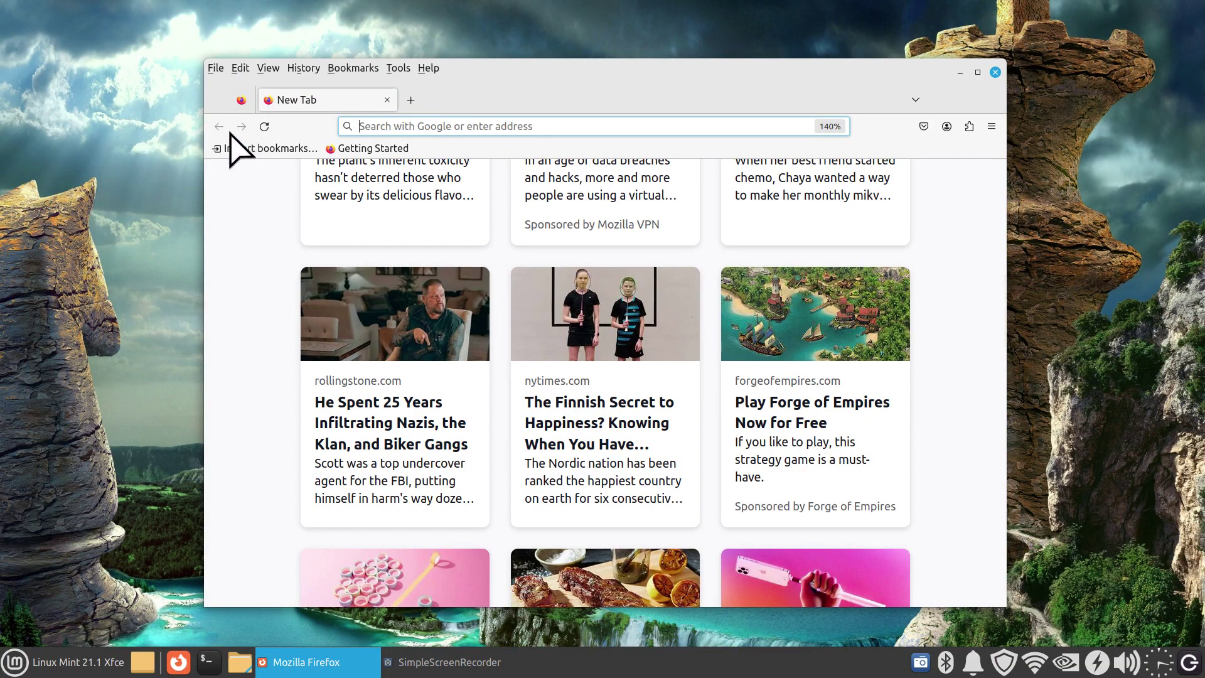
key(alt)
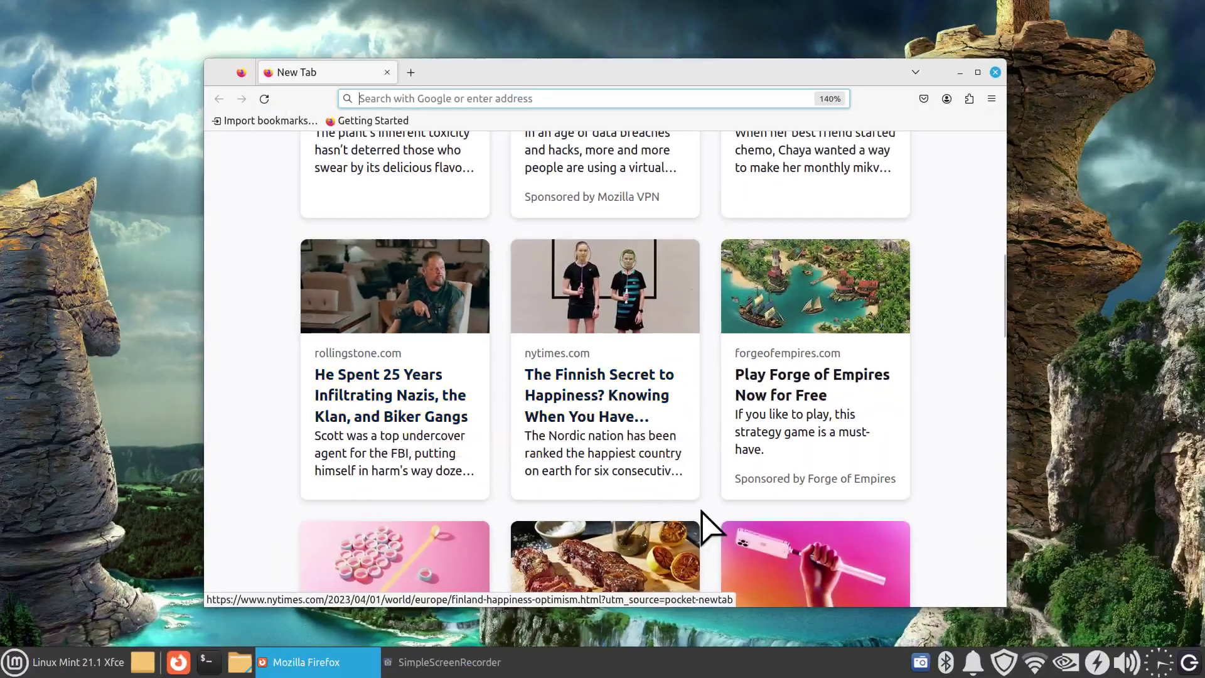
scroll(863, 492, down, 5)
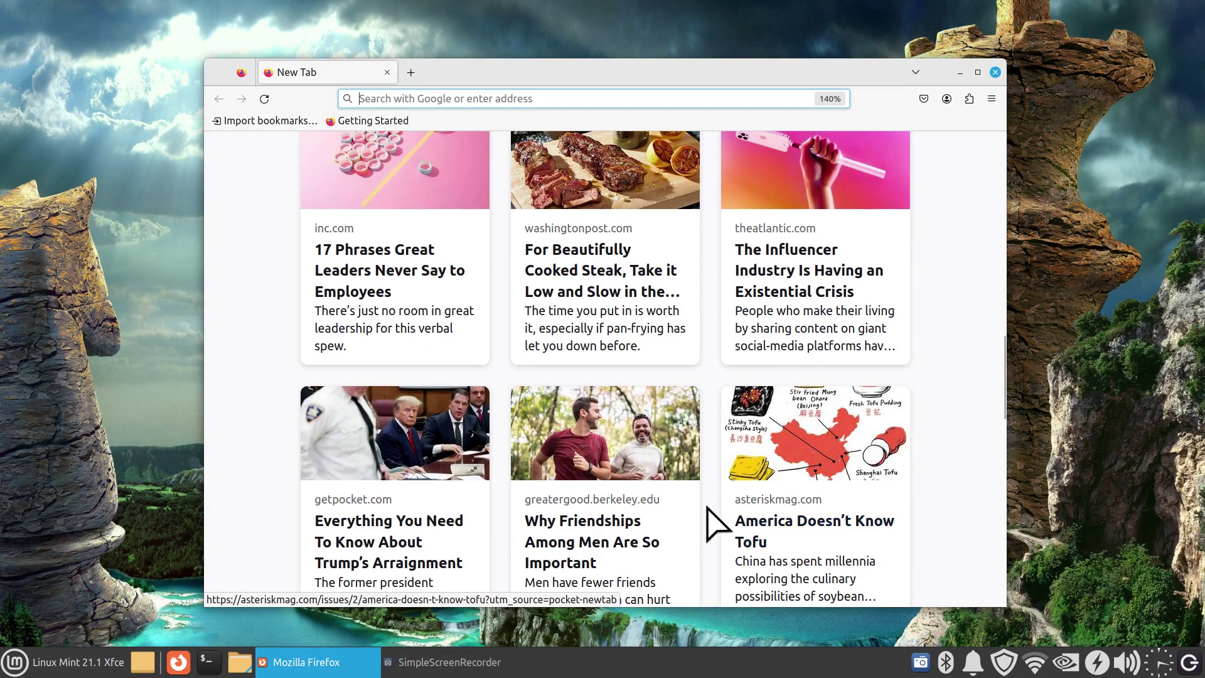
scroll(713, 519, down, 4)
scroll(631, 320, up, 3)
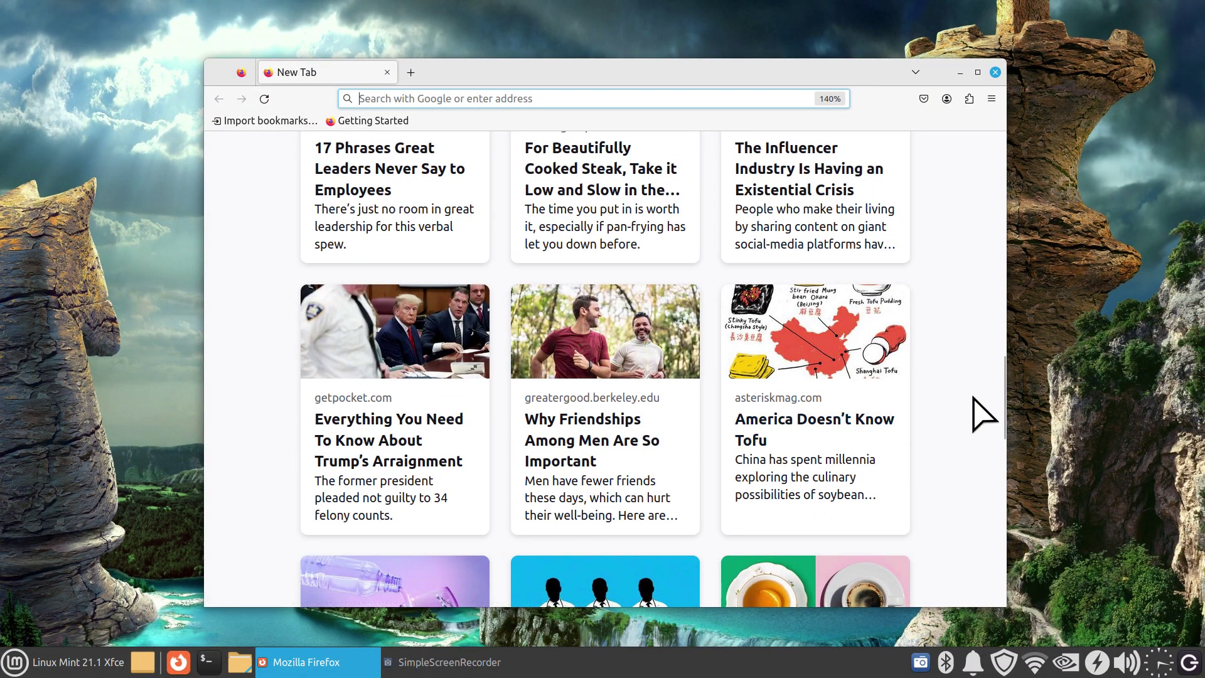
key(alt)
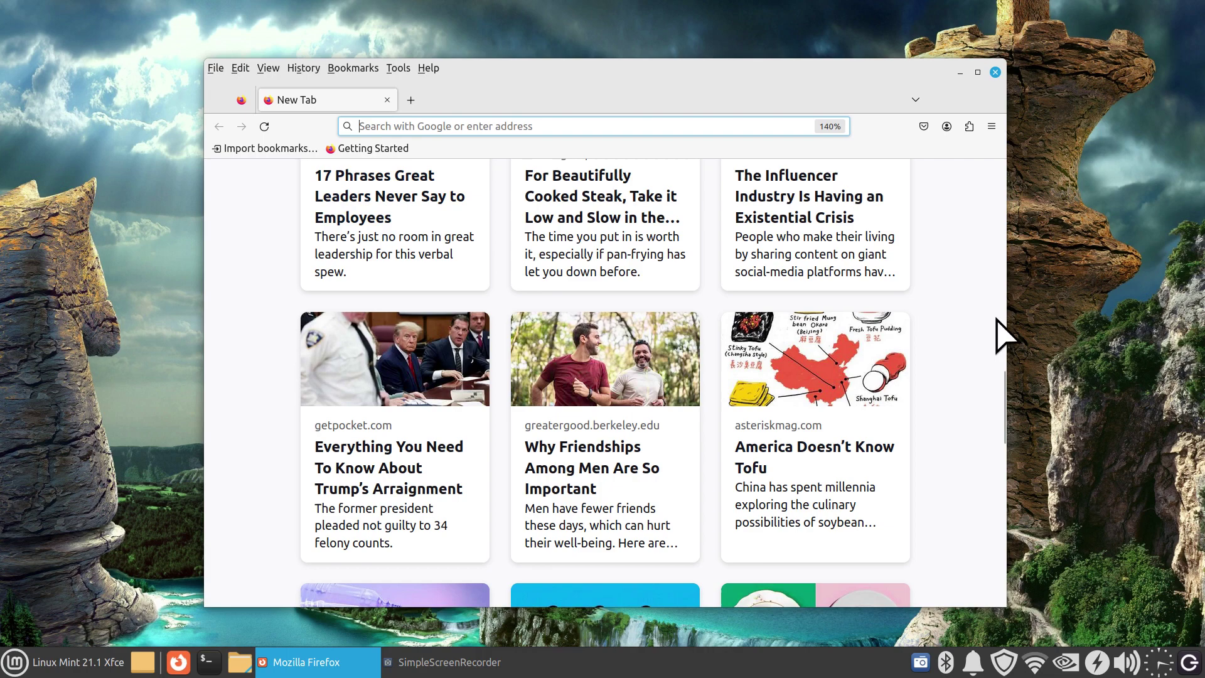
Drag the scrollbar up to bring back the search box and top-site shortcuts.
drag(1004, 395, 1003, 153)
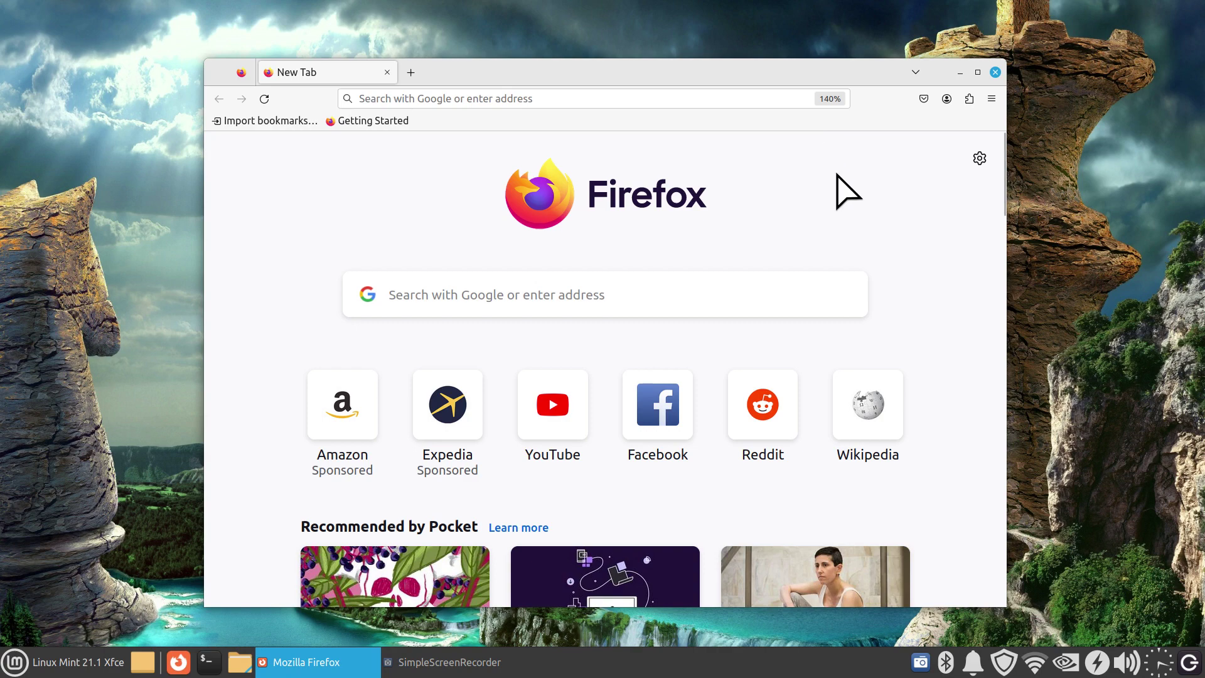
Zoom the New Tab page in and out with Ctrl+wheel, then reset it with Ctrl+0.
scroll(836, 179, up, 3)
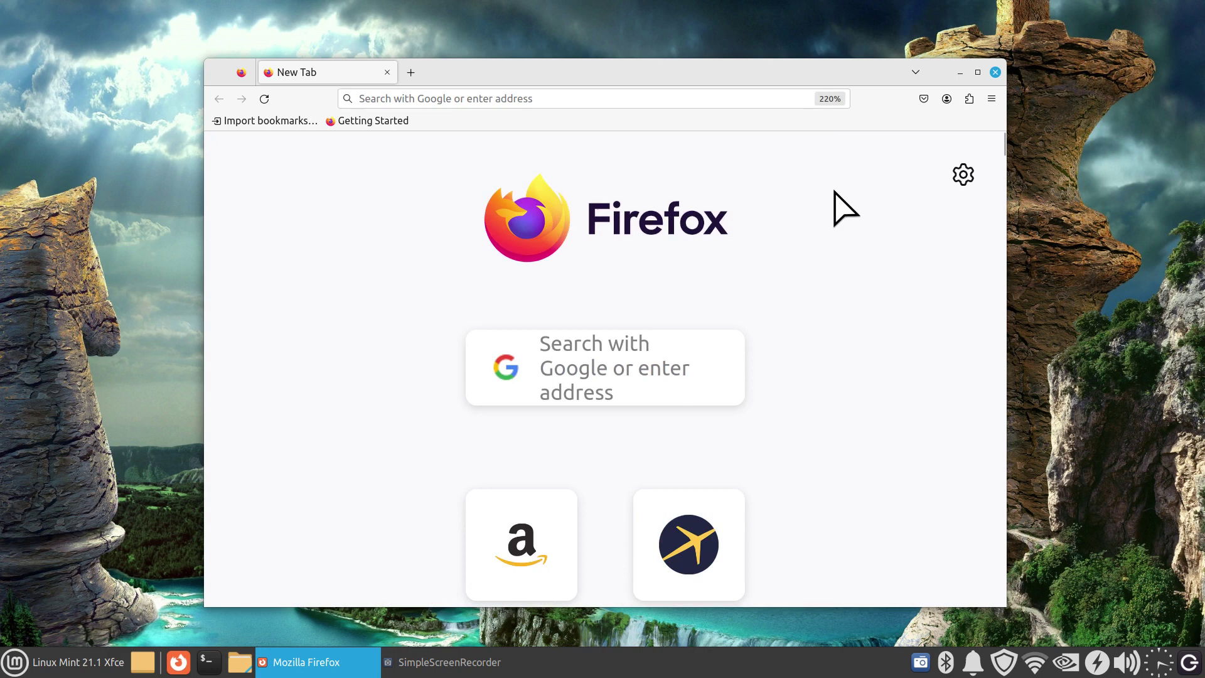
scroll(833, 190, up, 3)
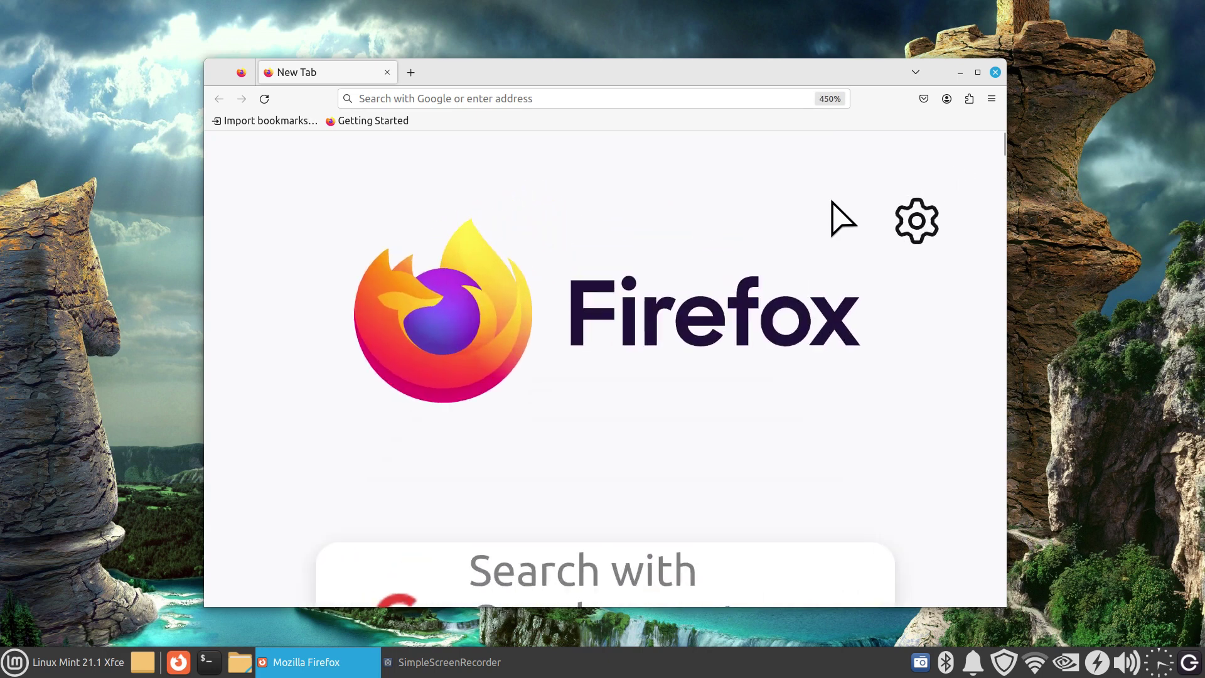
scroll(830, 202, down, 12)
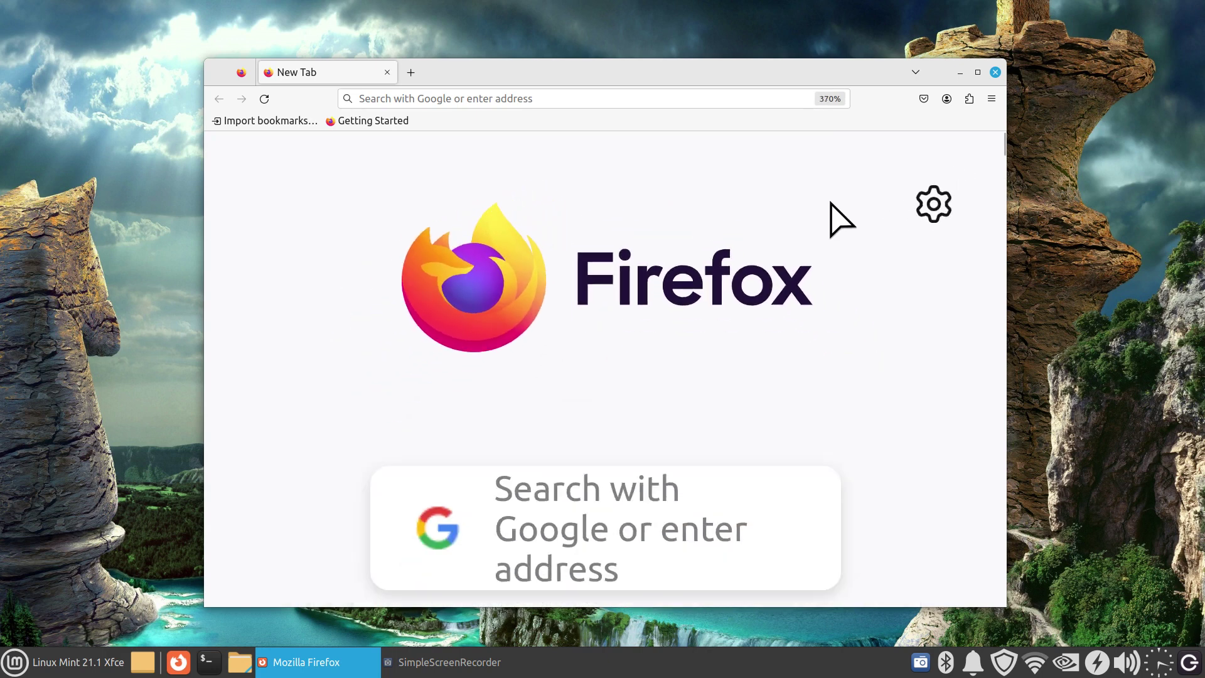
scroll(830, 202, down, 1)
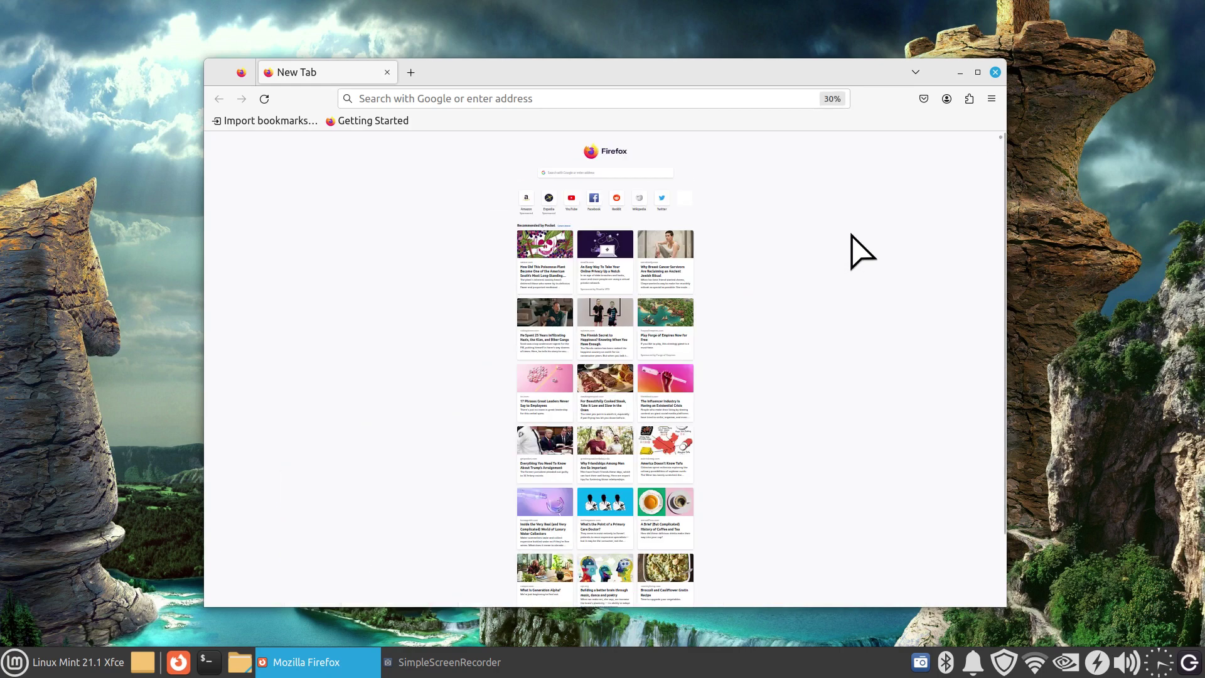
key(ctrl+0)
scroll(851, 234, up, 1)
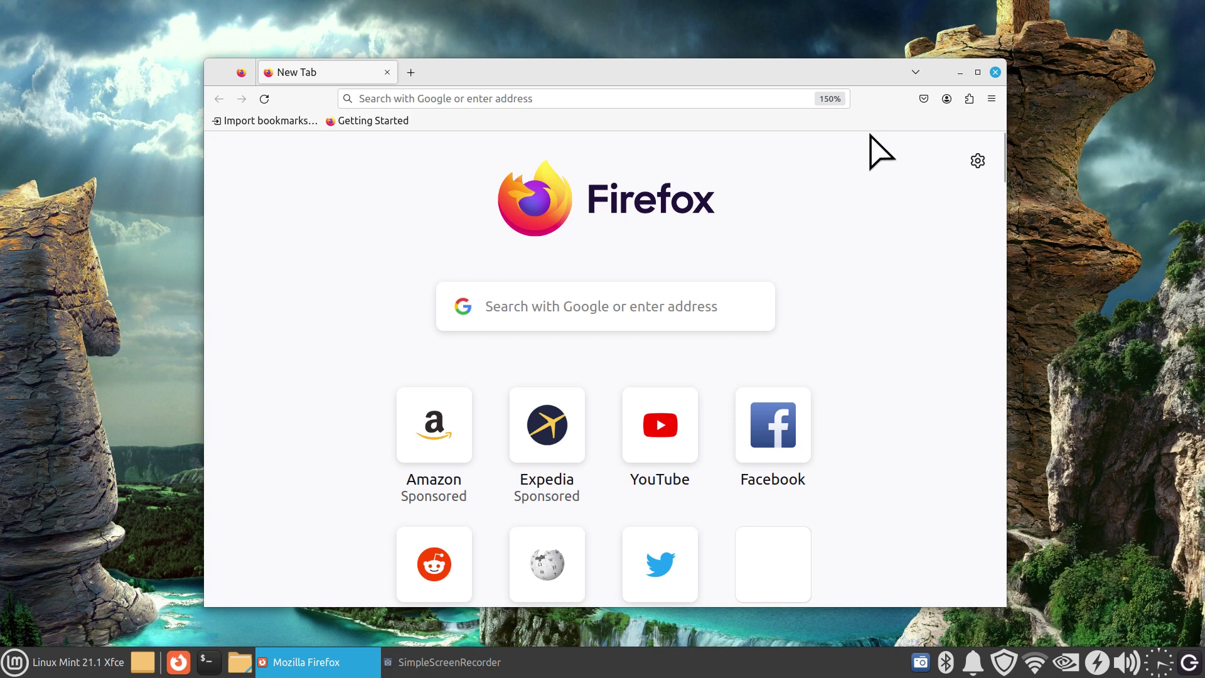
Step the zoom with Ctrl+plus/minus between 30% and over 250%, finishing at 150%.
key(ctrl+plus)
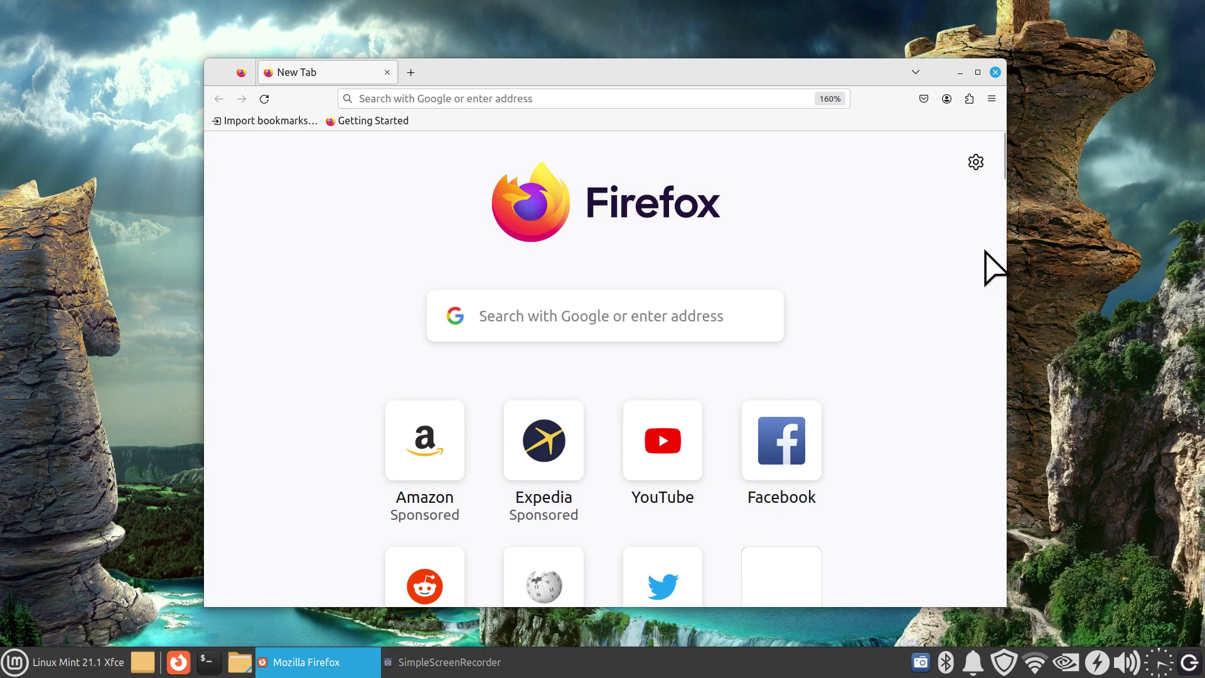
key(ctrl+minus)
key(ctrl+minus)
key(ctrl+minus)
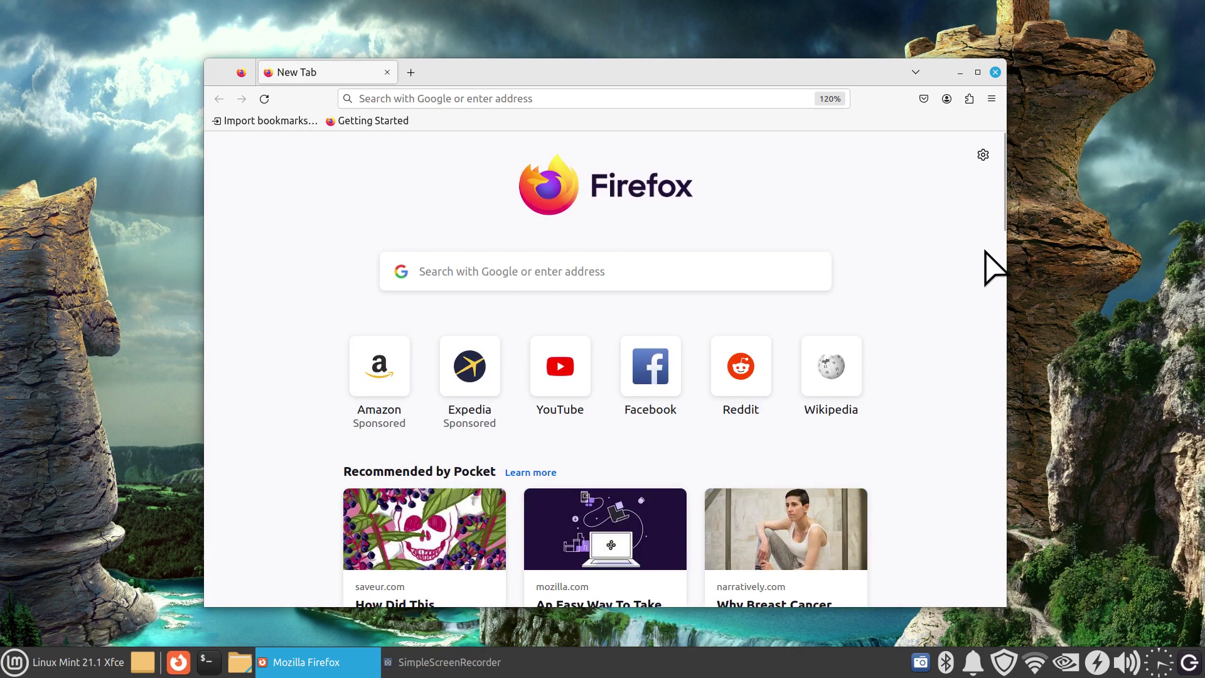
key(ctrl+plus)
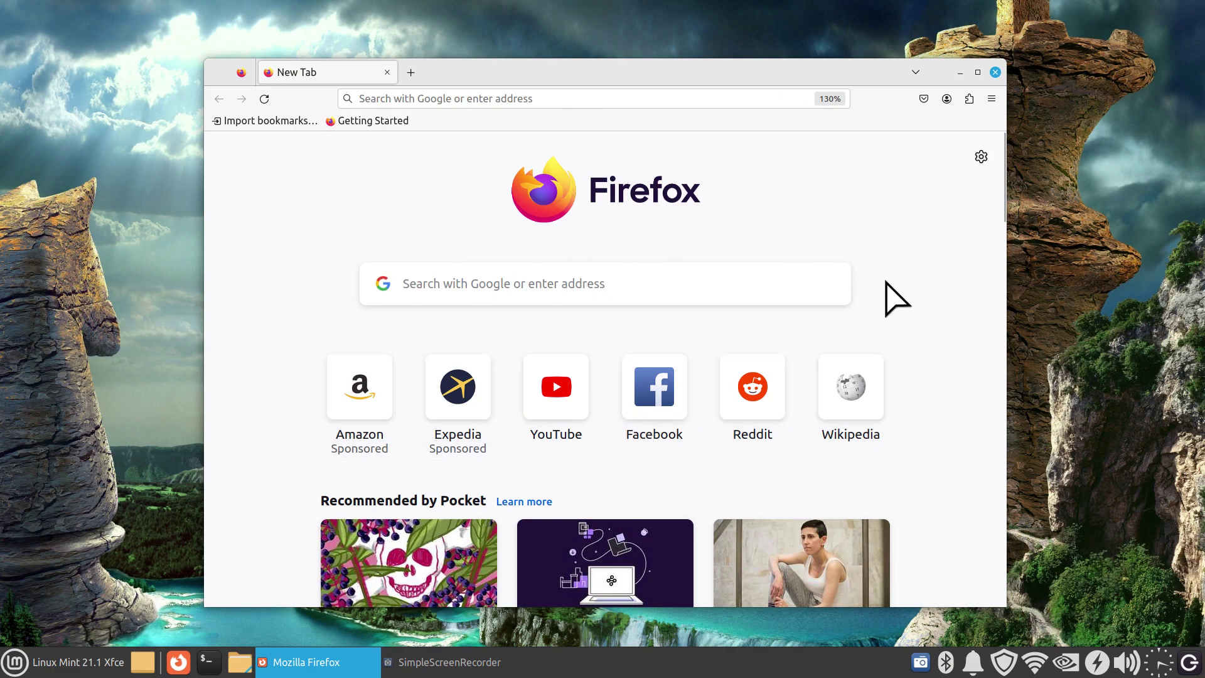
key(ctrl+minus)
key(ctrl+minus)
key(ctrl+minus)
key(ctrl+minus)
key(ctrl+minus)
key(ctrl+minus)
key(ctrl+minus)
key(ctrl+minus)
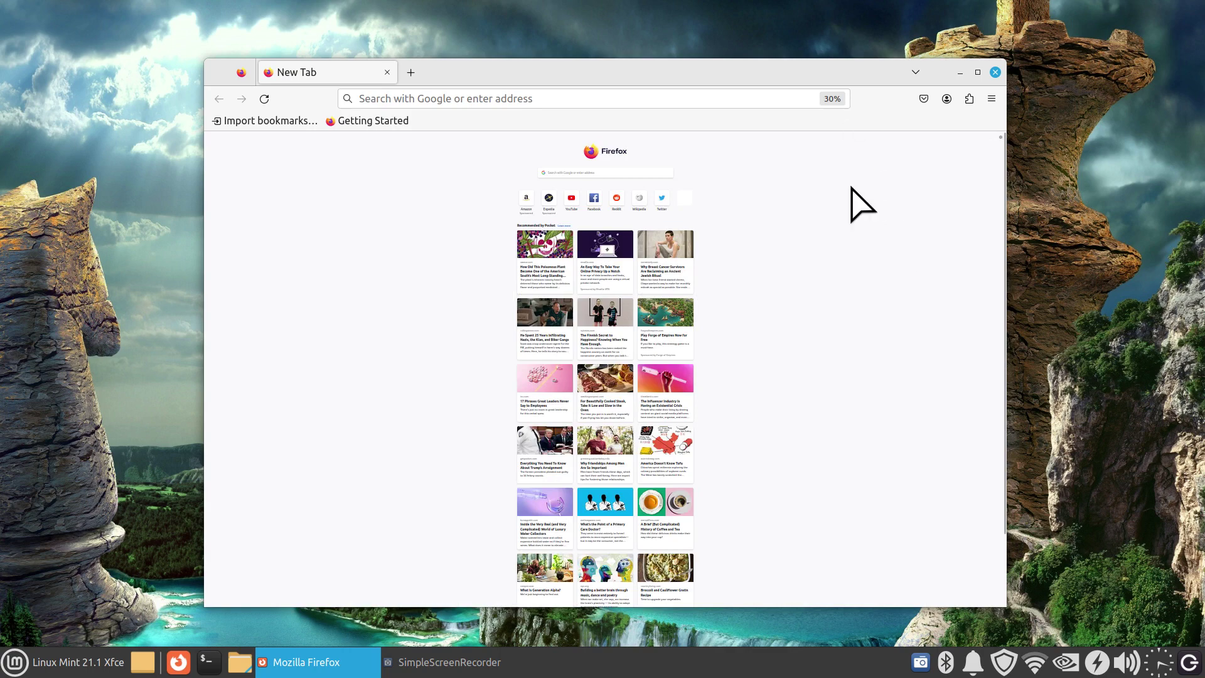
key(ctrl+plus)
key(ctrl+plus)
key(ctrl+plus)
key(ctrl+plus)
key(ctrl+plus)
key(ctrl+plus)
key(ctrl+plus)
key(ctrl+plus)
key(ctrl+plus)
key(ctrl+plus)
key(ctrl+plus)
key(ctrl+plus)
key(ctrl+plus)
key(ctrl+plus)
key(ctrl+plus)
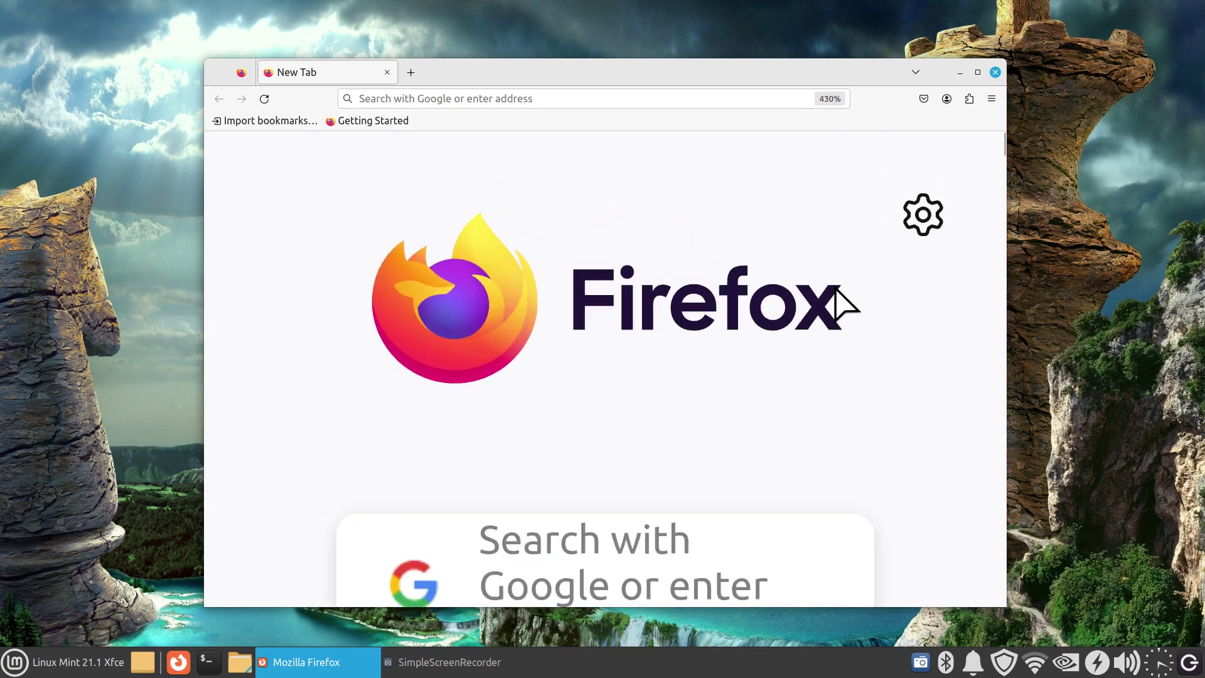
key(ctrl+minus)
key(ctrl+minus)
key(ctrl+minus)
key(ctrl+minus)
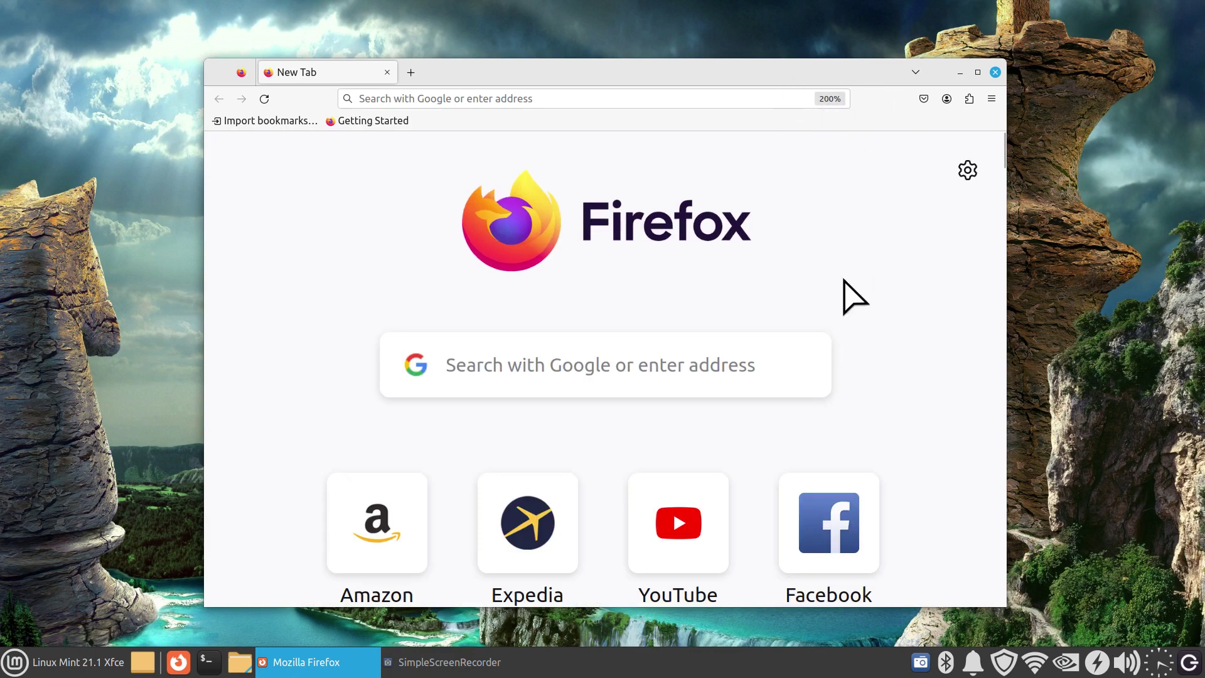
key(ctrl+minus)
key(ctrl+minus)
key(ctrl+minus)
key(ctrl+minus)
key(ctrl+minus)
key(ctrl+minus)
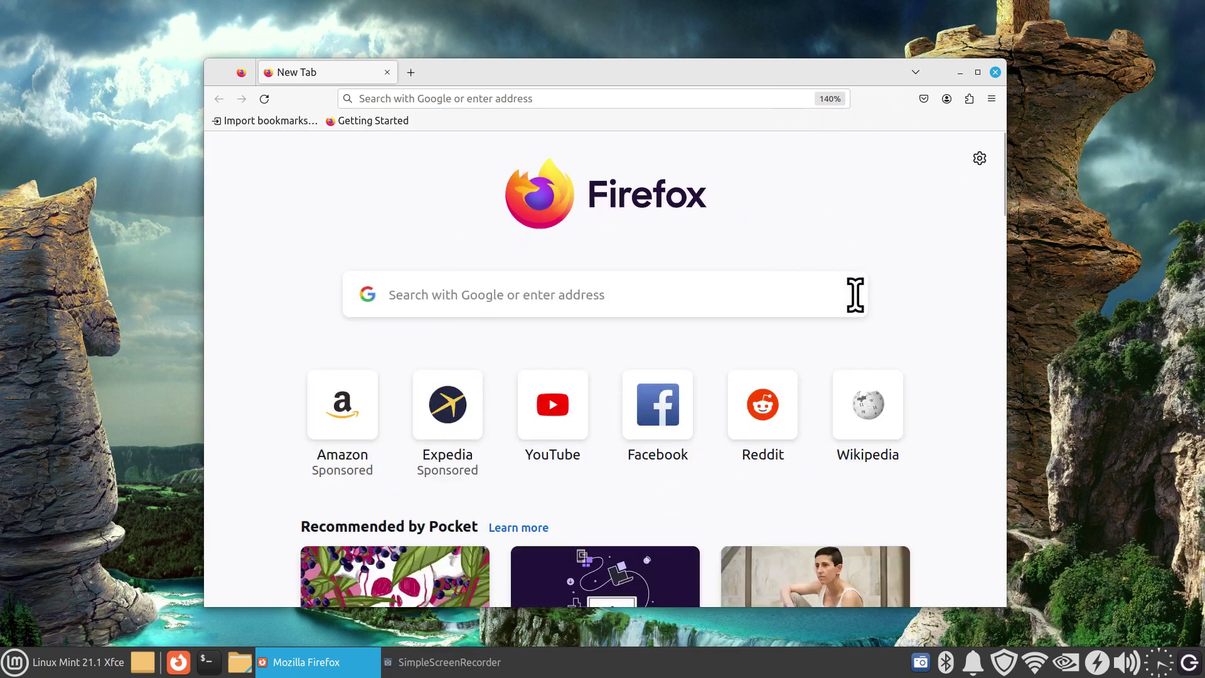
key(ctrl+plus)
key(ctrl+plus)
key(ctrl+plus)
key(ctrl+plus)
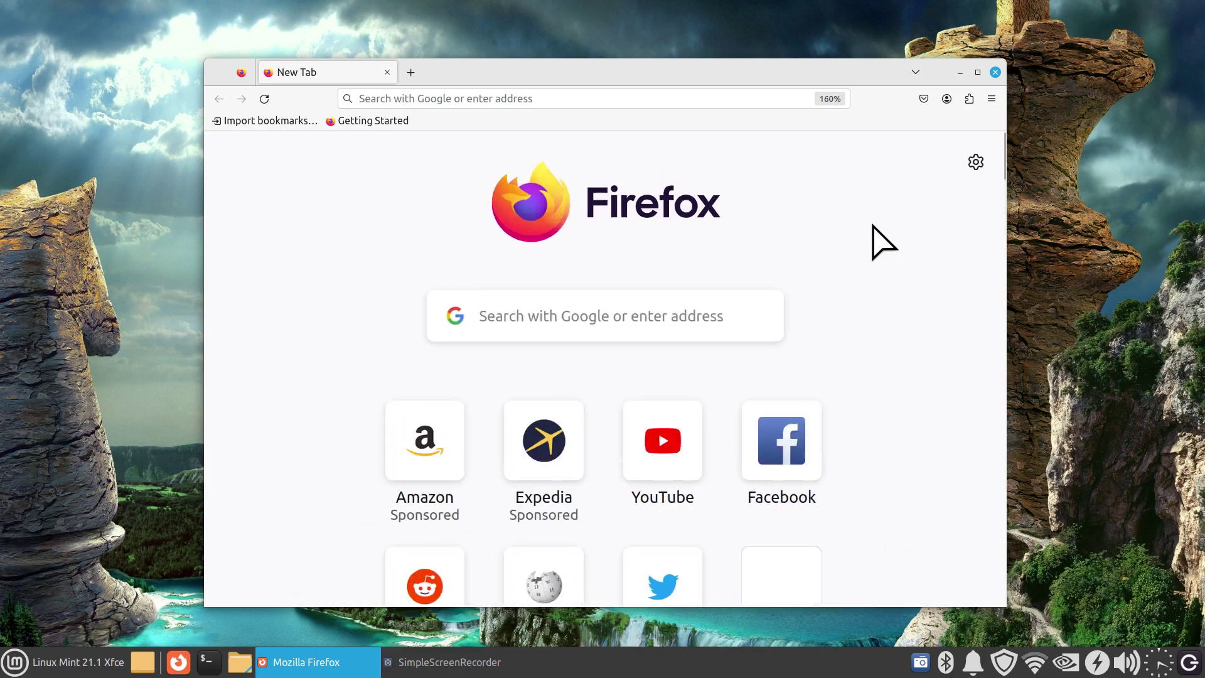
key(ctrl+minus)
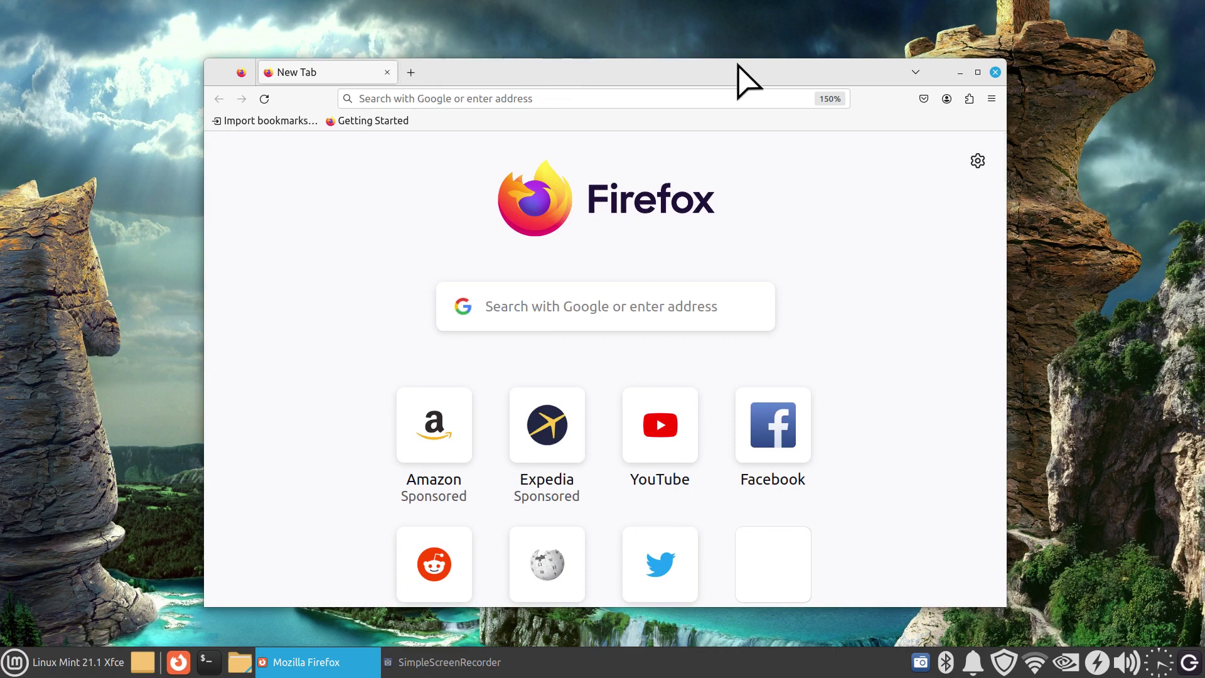
Maximize and restore the Firefox window three times, using the maximize button and title-bar double-clicks.
click(977, 73)
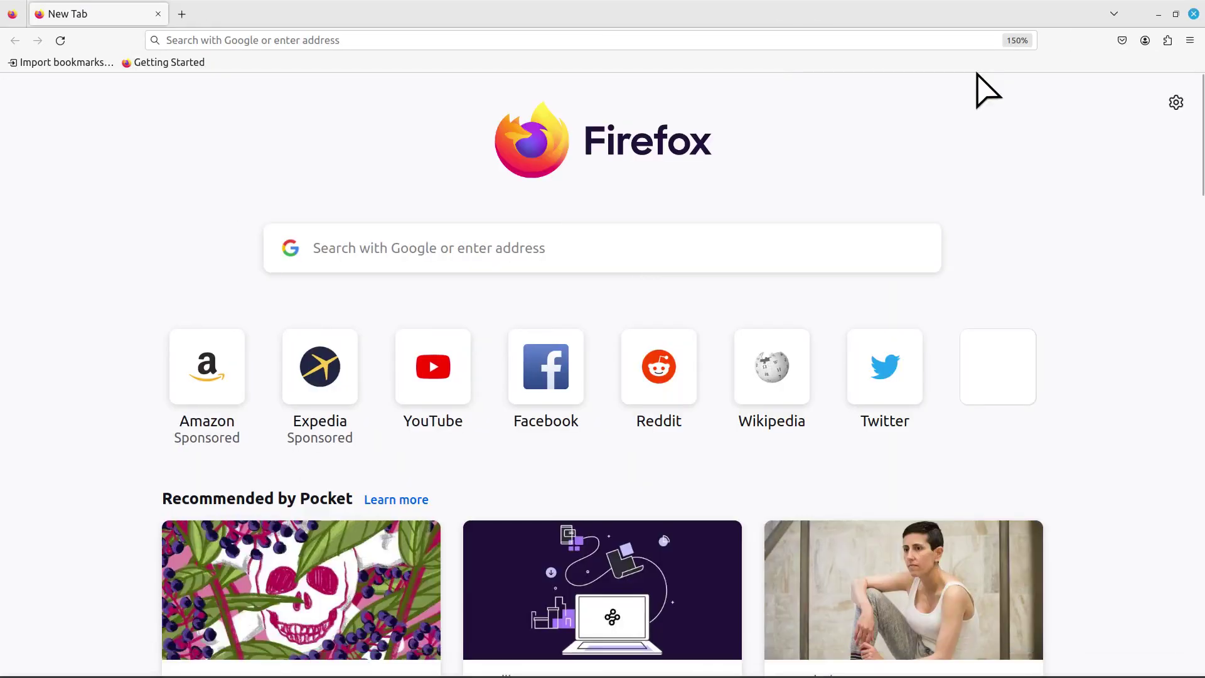
click(1175, 14)
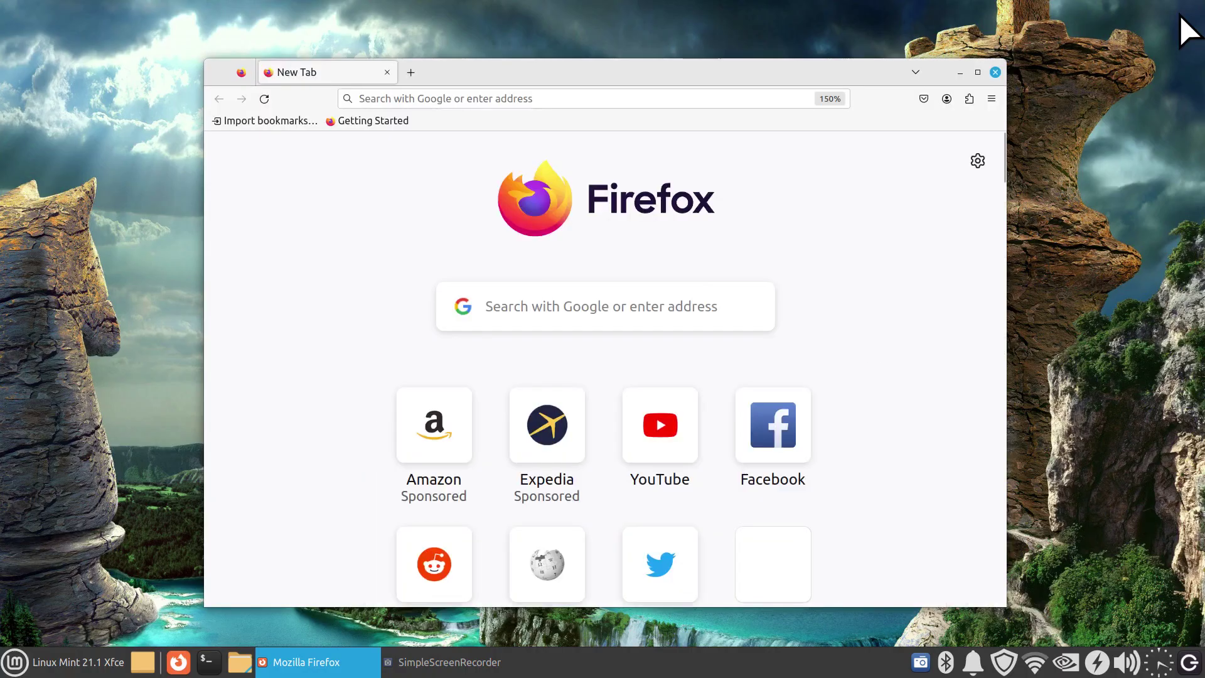
double_click(599, 76)
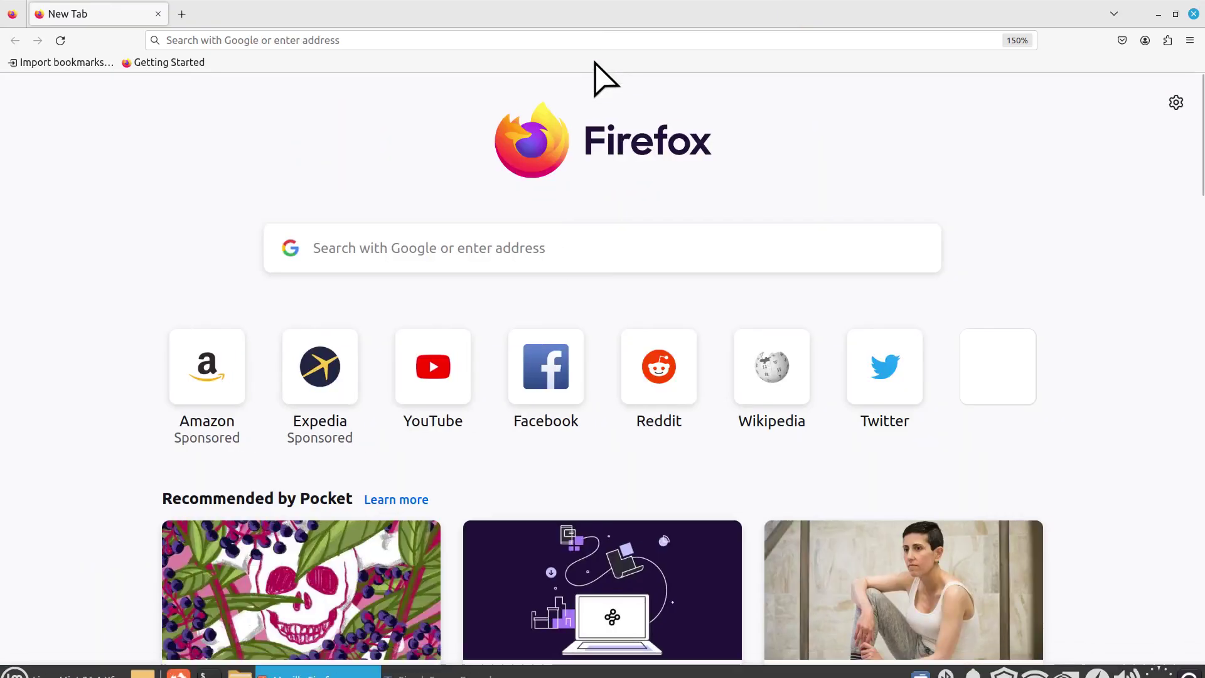
double_click(578, 6)
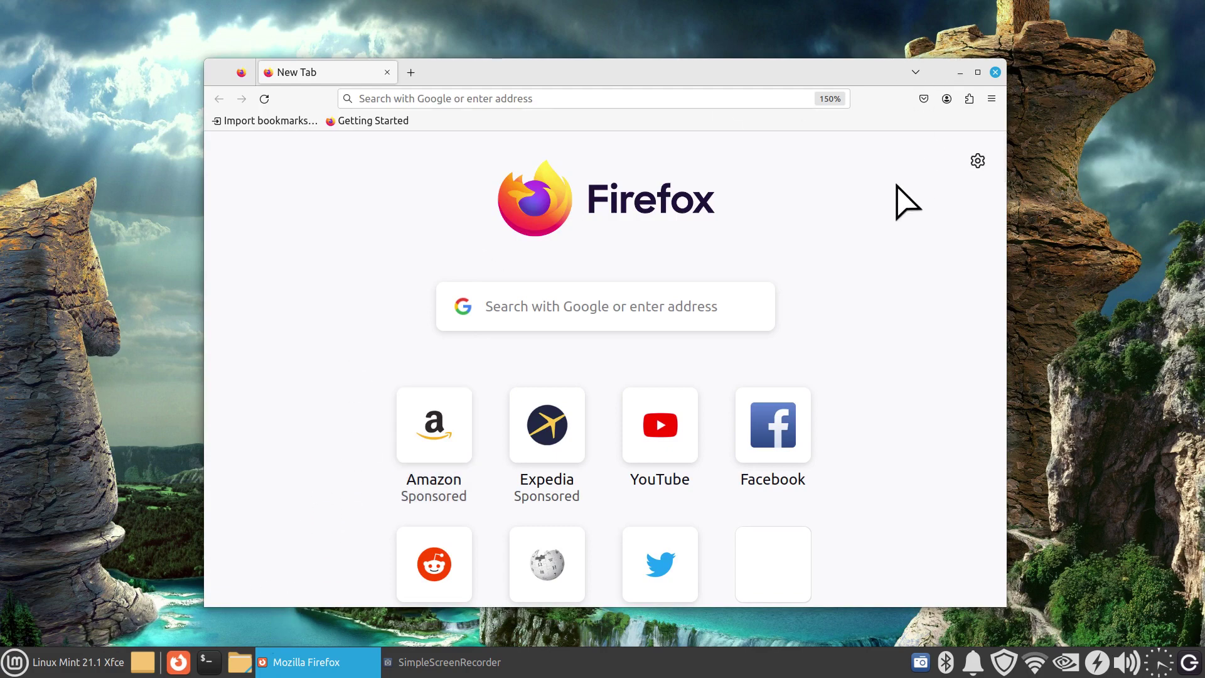
double_click(802, 64)
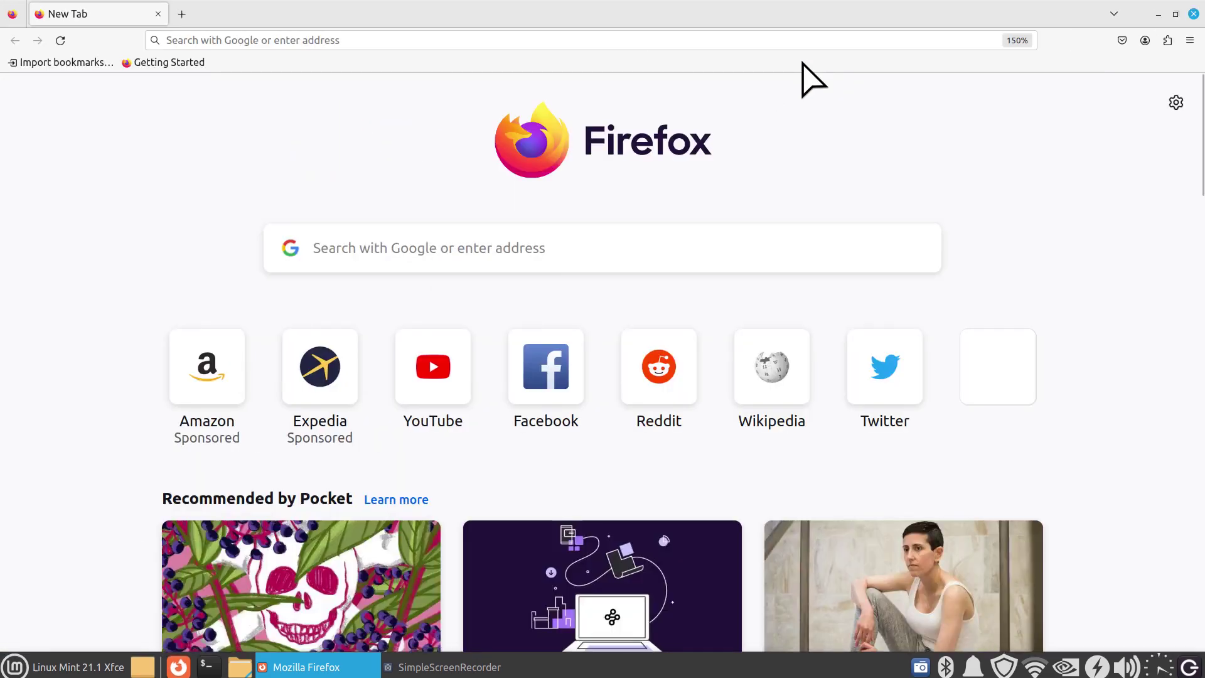
double_click(287, 8)
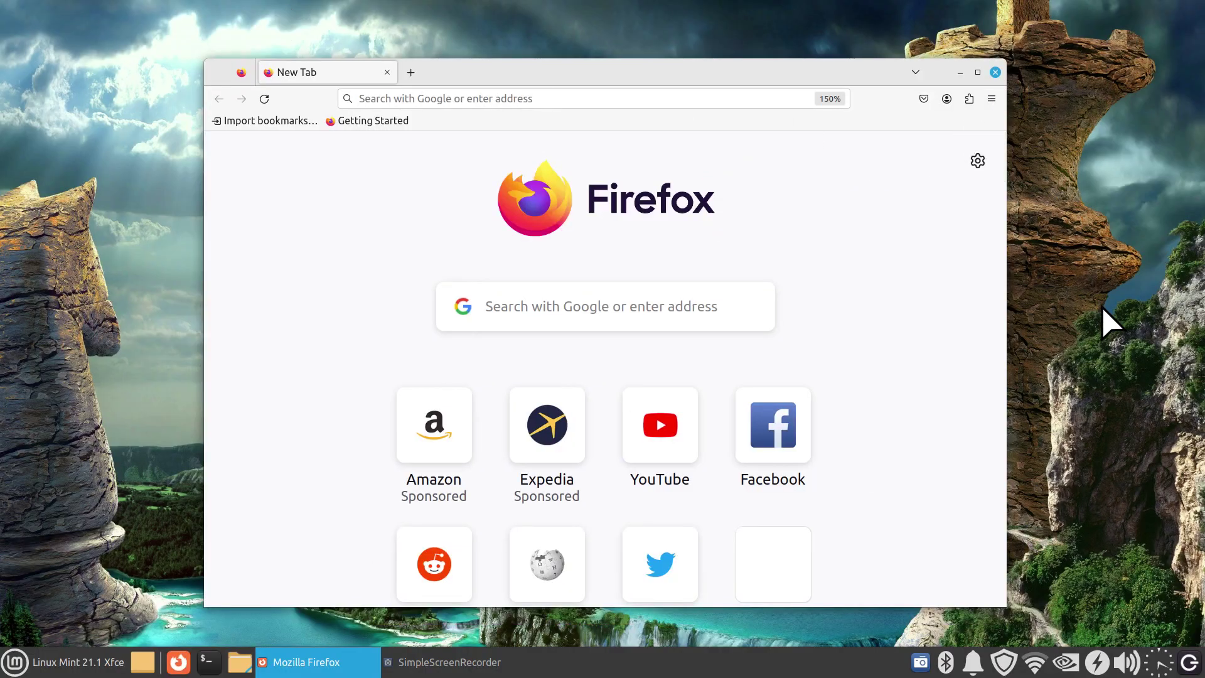
Close Firefox, open Thunar at the home folder, and move its window to the screen centre.
key(alt+F4)
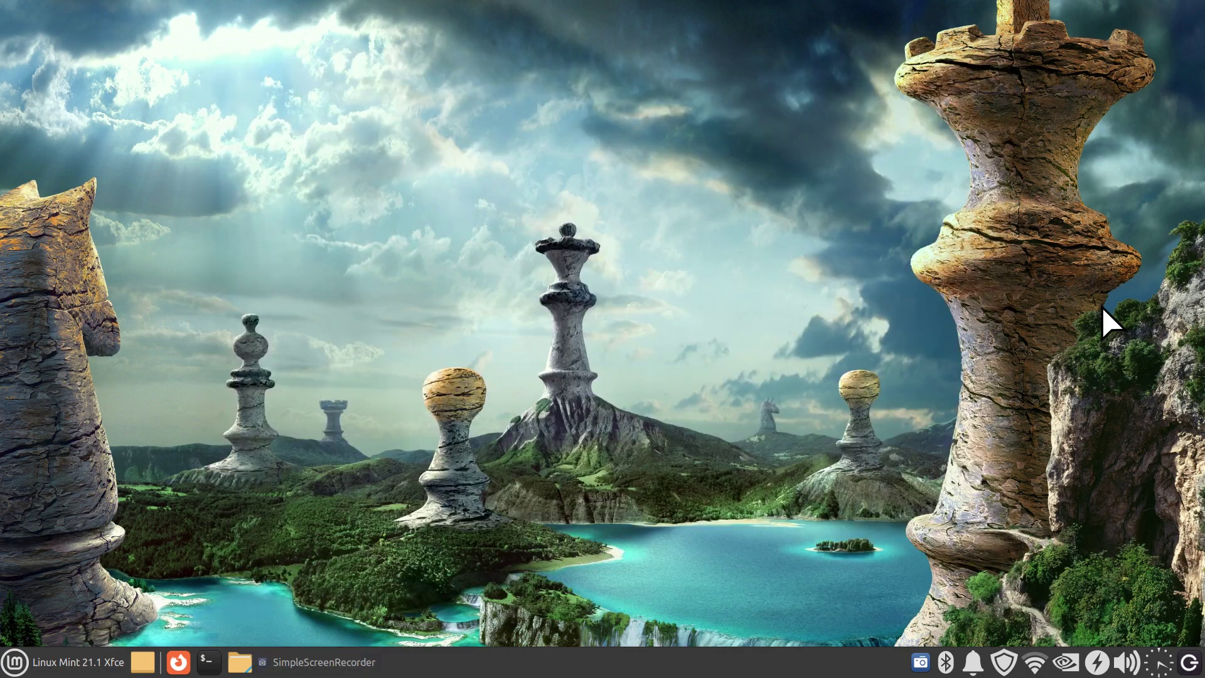
click(235, 664)
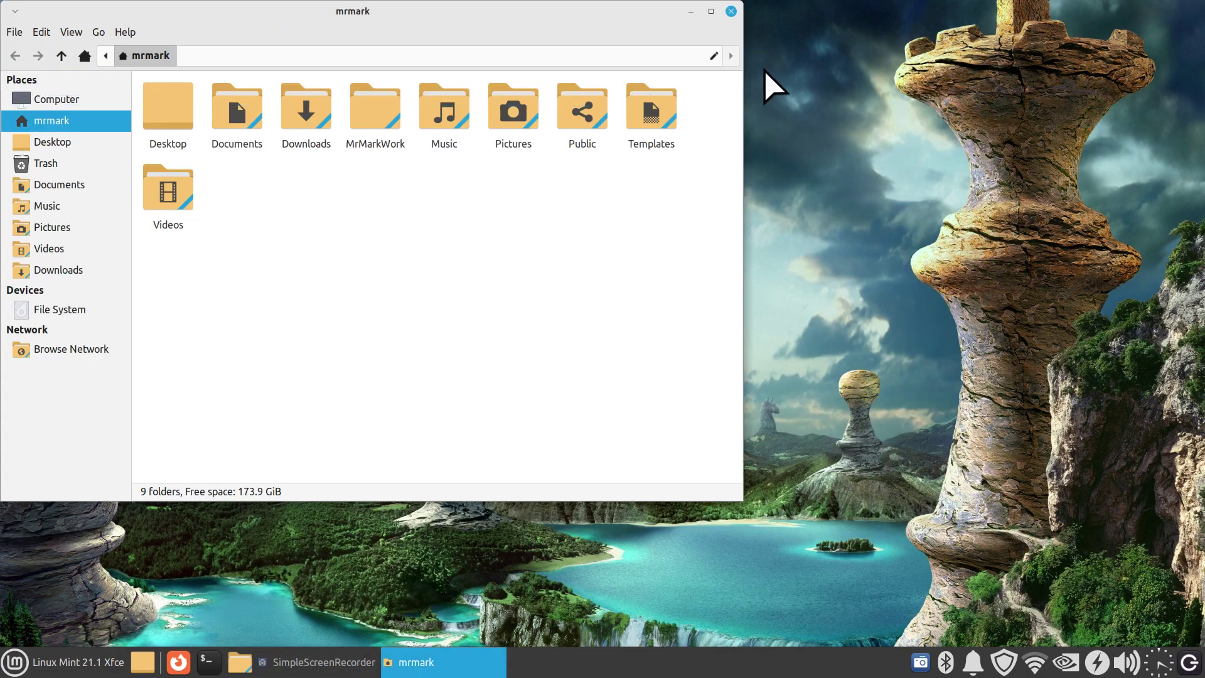
drag(556, 26, 758, 153)
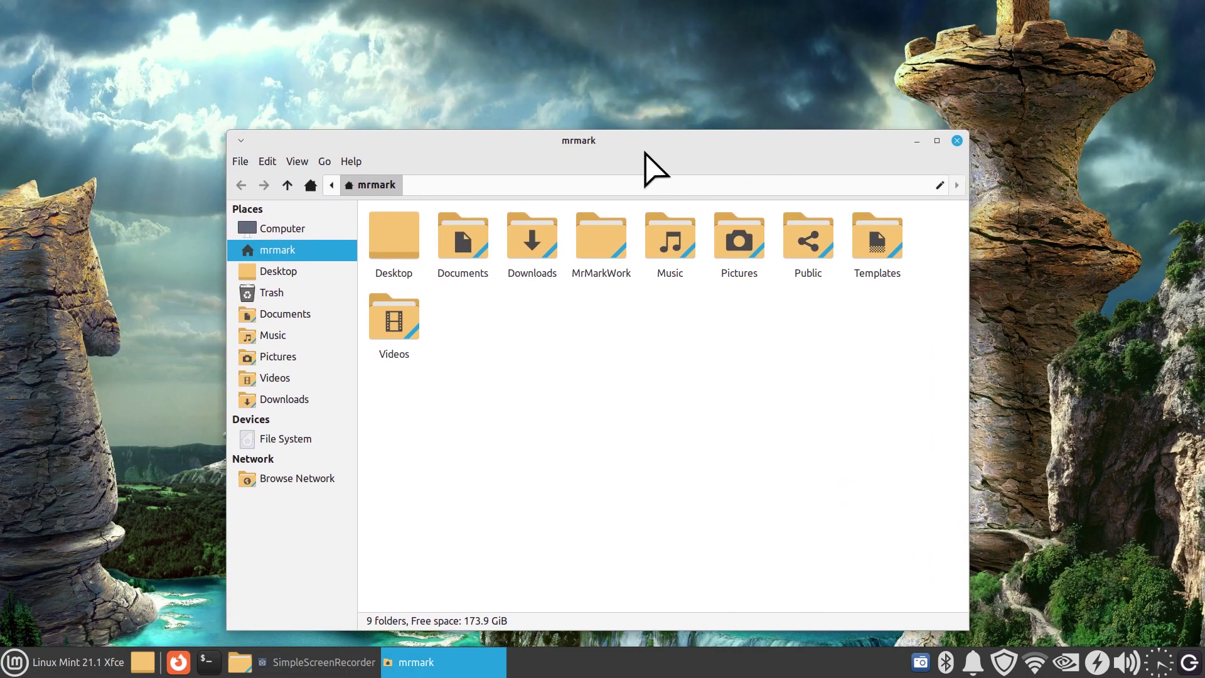
Toggle Thunar between full-screen and floating size with title-bar double-clicks, then the maximize button.
double_click(581, 143)
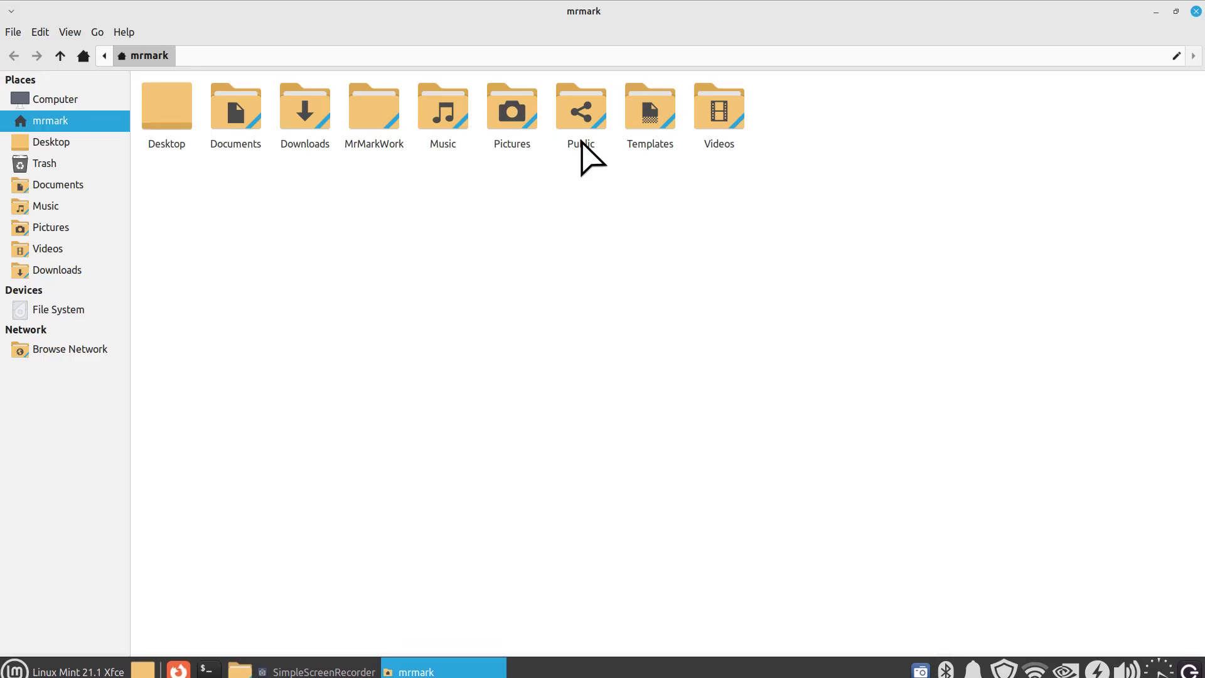
double_click(590, 12)
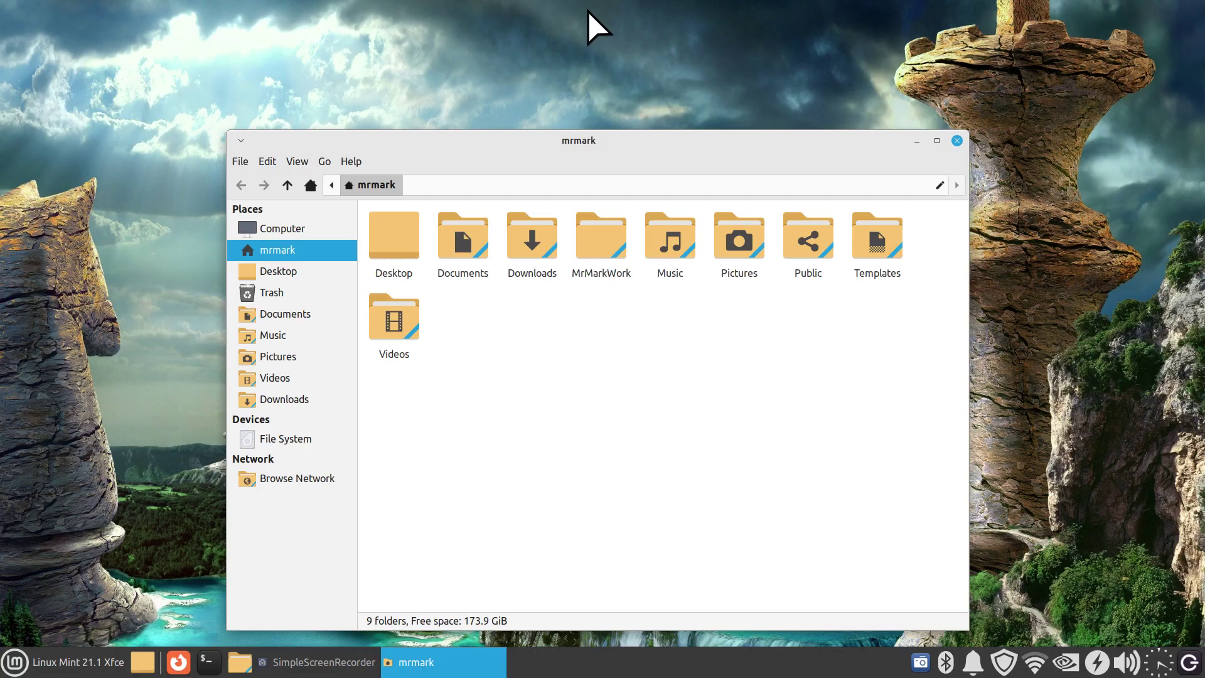
double_click(347, 136)
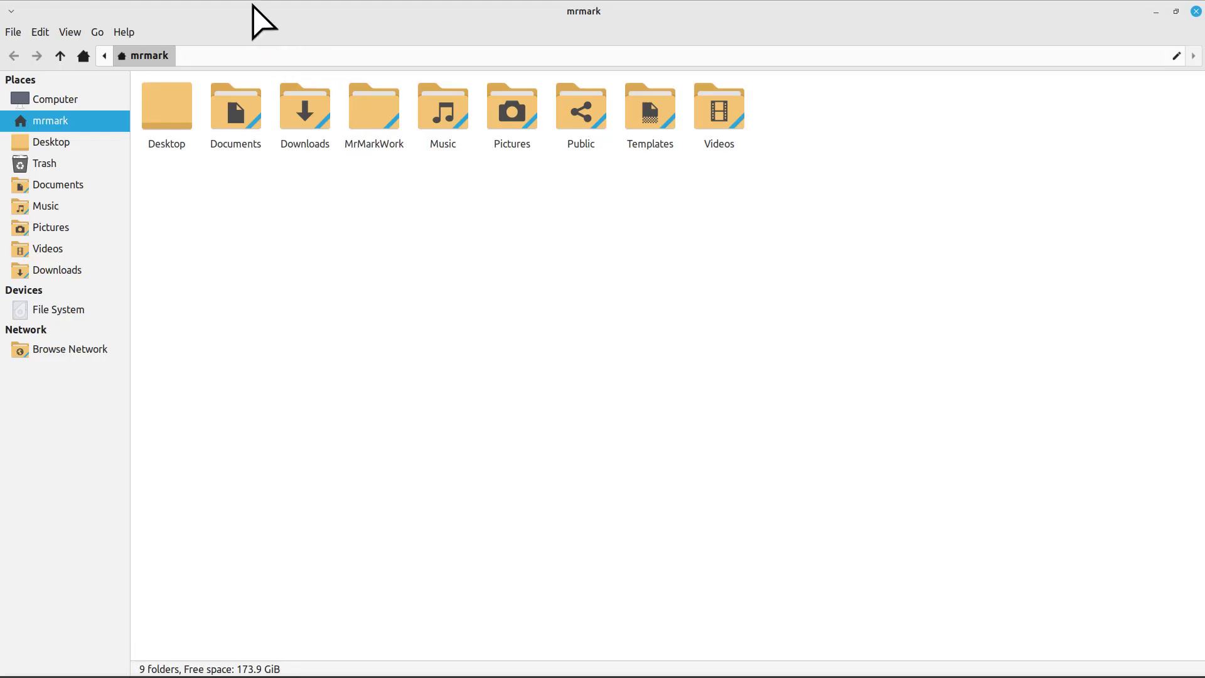
double_click(1032, 8)
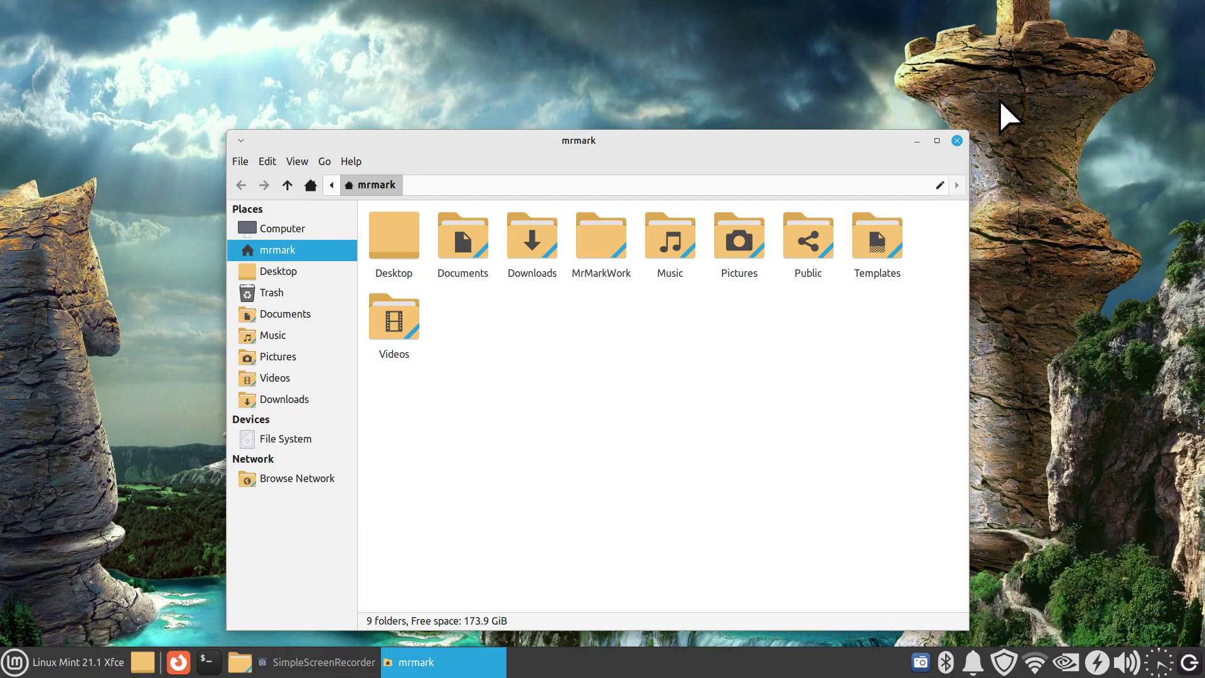
click(937, 141)
click(1176, 11)
Maximize the Thunar window and Ctrl+scroll to zoom the folder icons in and out.
double_click(705, 138)
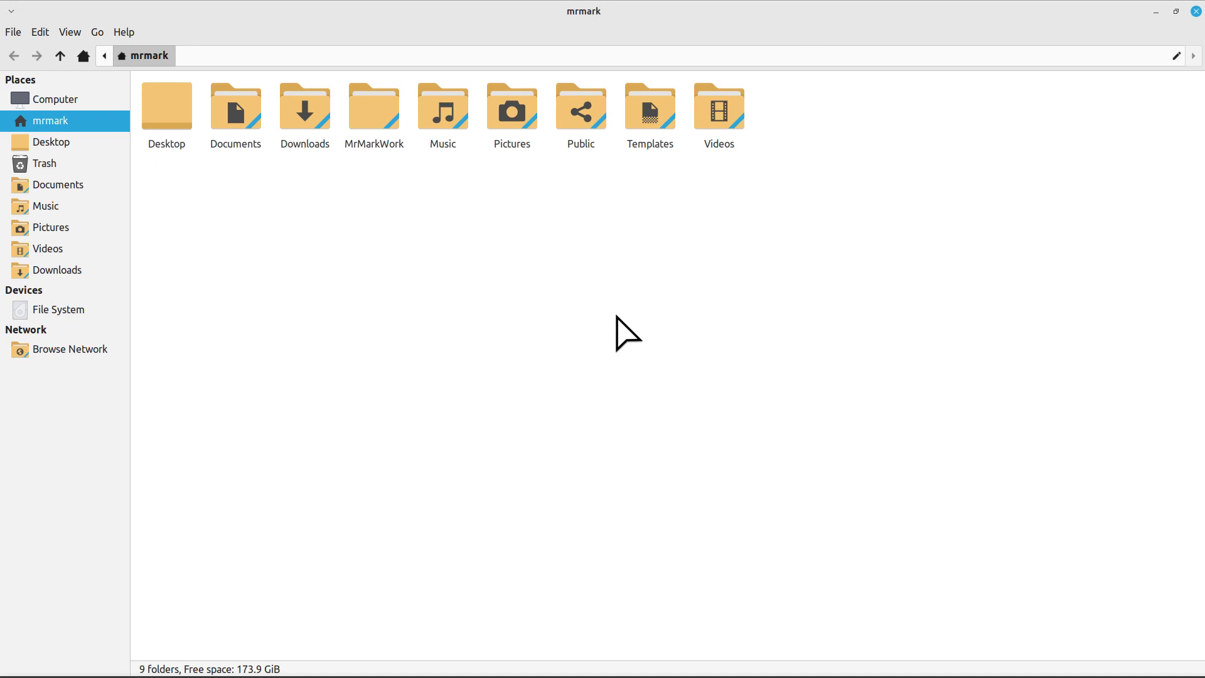
scroll(617, 316, up, 2)
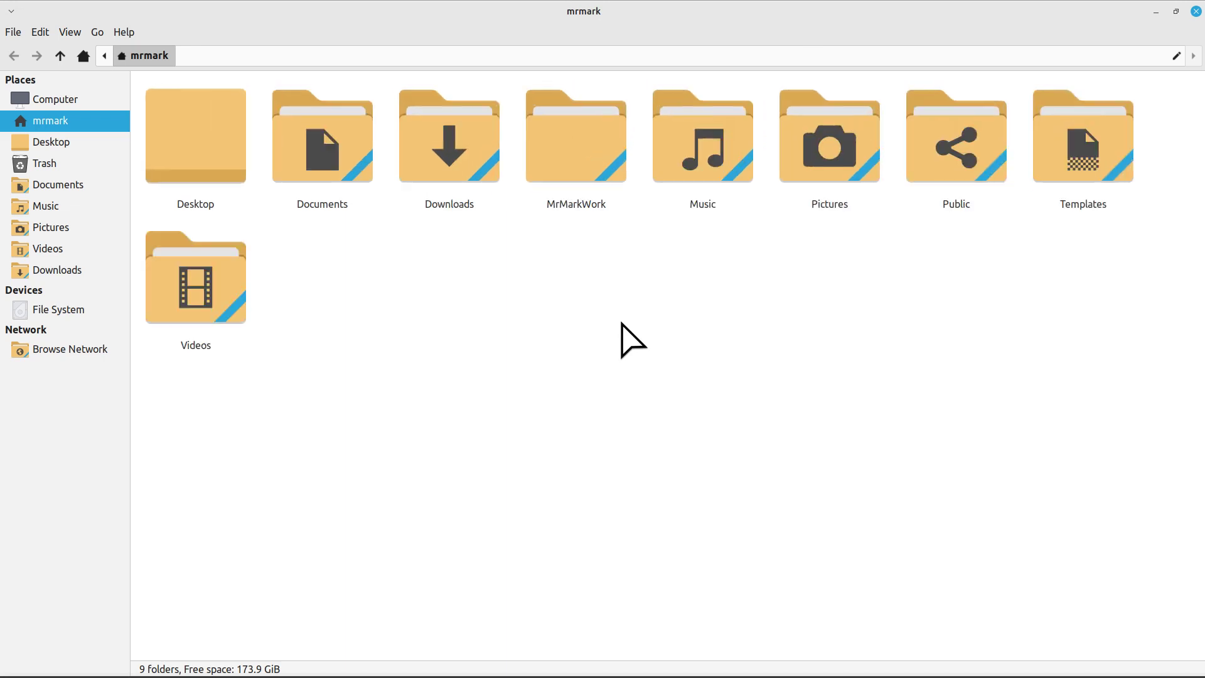
scroll(618, 320, down, 2)
scroll(619, 323, up, 1)
scroll(619, 323, down, 2)
scroll(618, 323, up, 3)
scroll(616, 323, down, 2)
scroll(615, 325, up, 1)
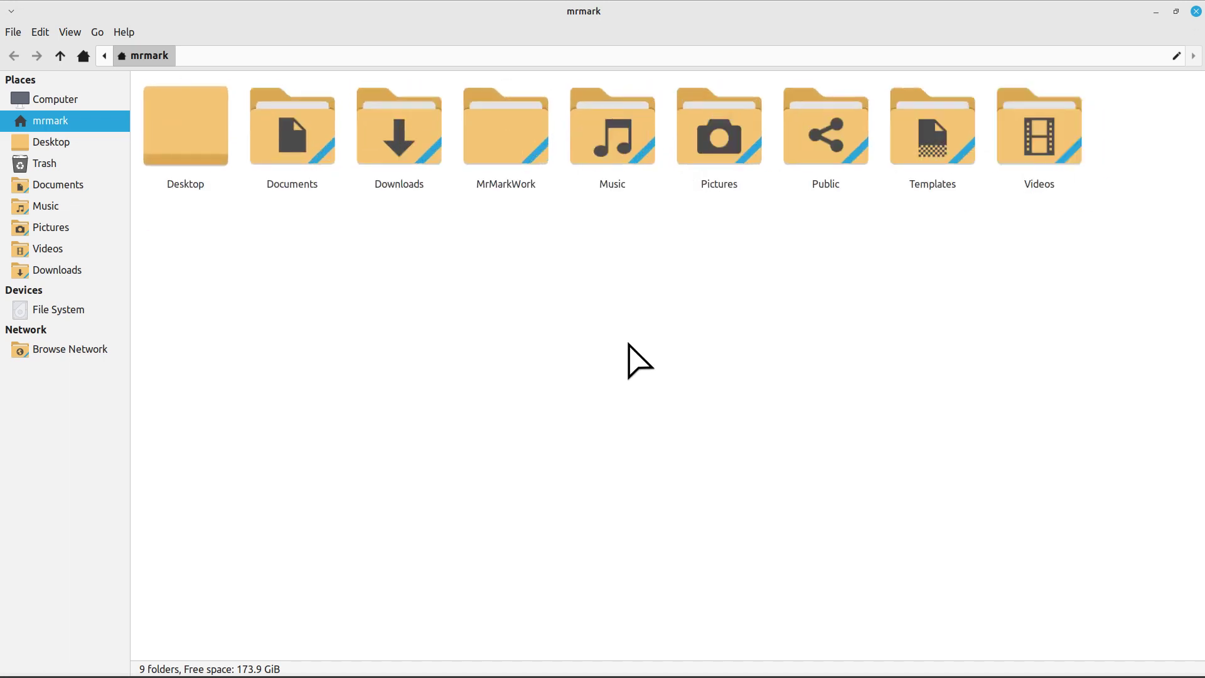
scroll(626, 341, up, 1)
scroll(626, 341, down, 1)
scroll(626, 342, down, 1)
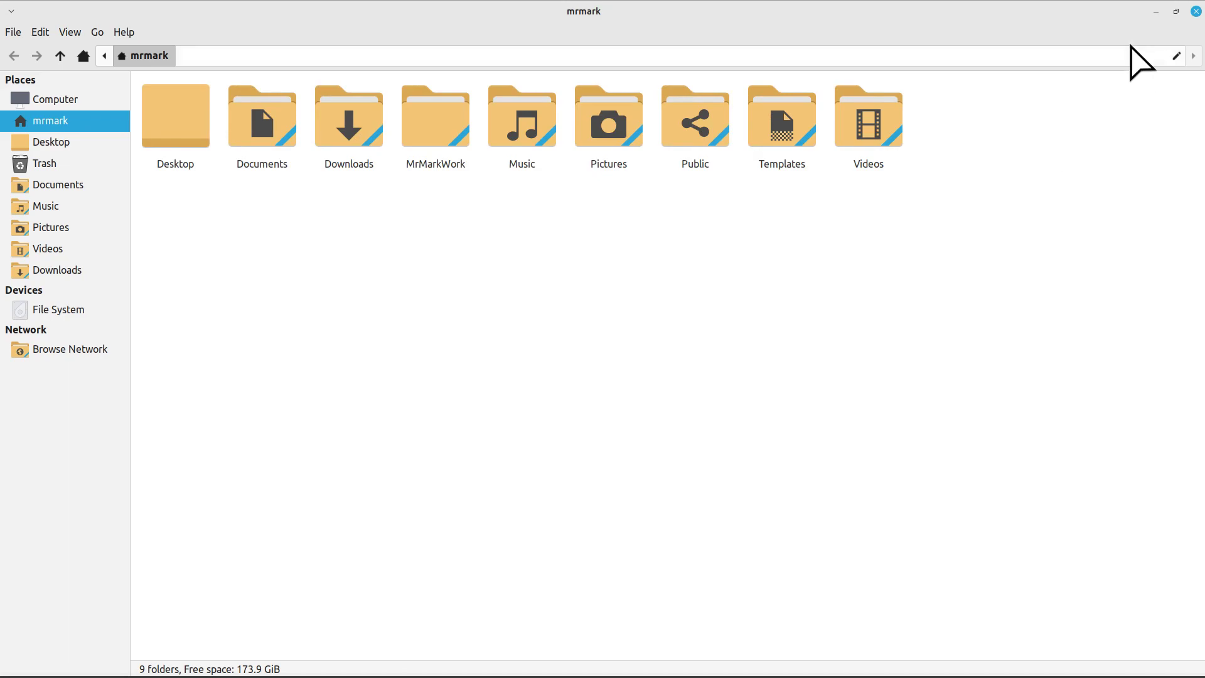
Restore Thunar to its smaller centred size and return the folder icons to default size.
double_click(910, 7)
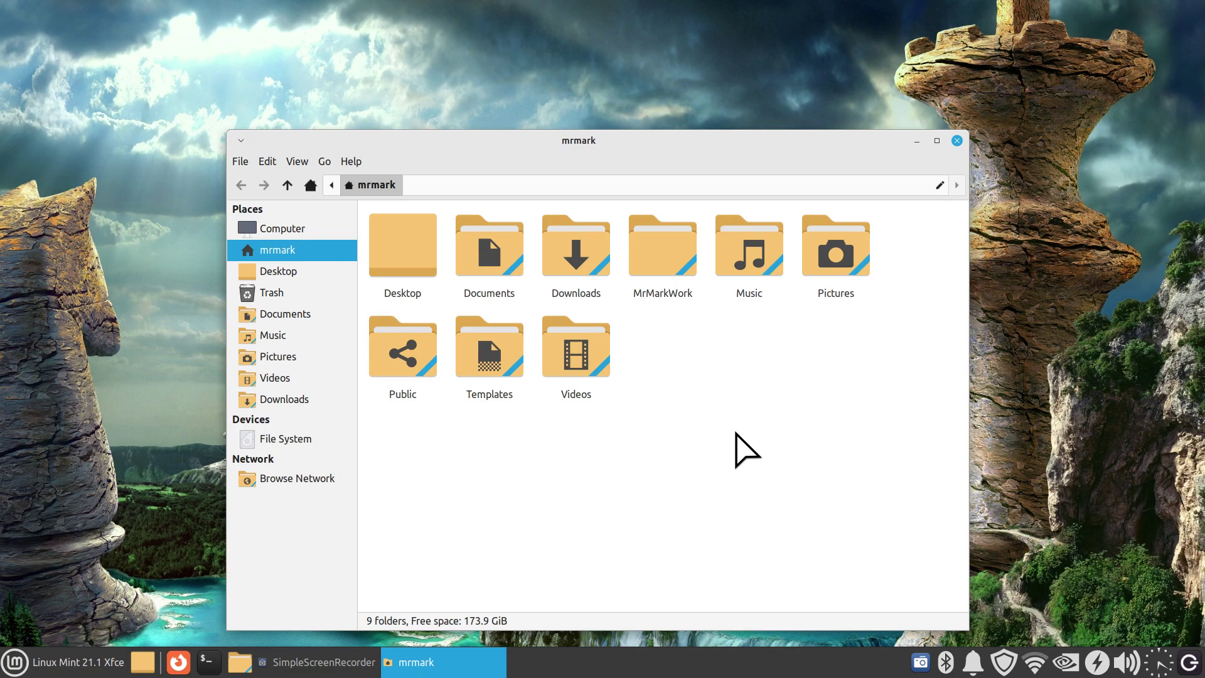
scroll(747, 449, down, 1)
scroll(746, 449, up, 2)
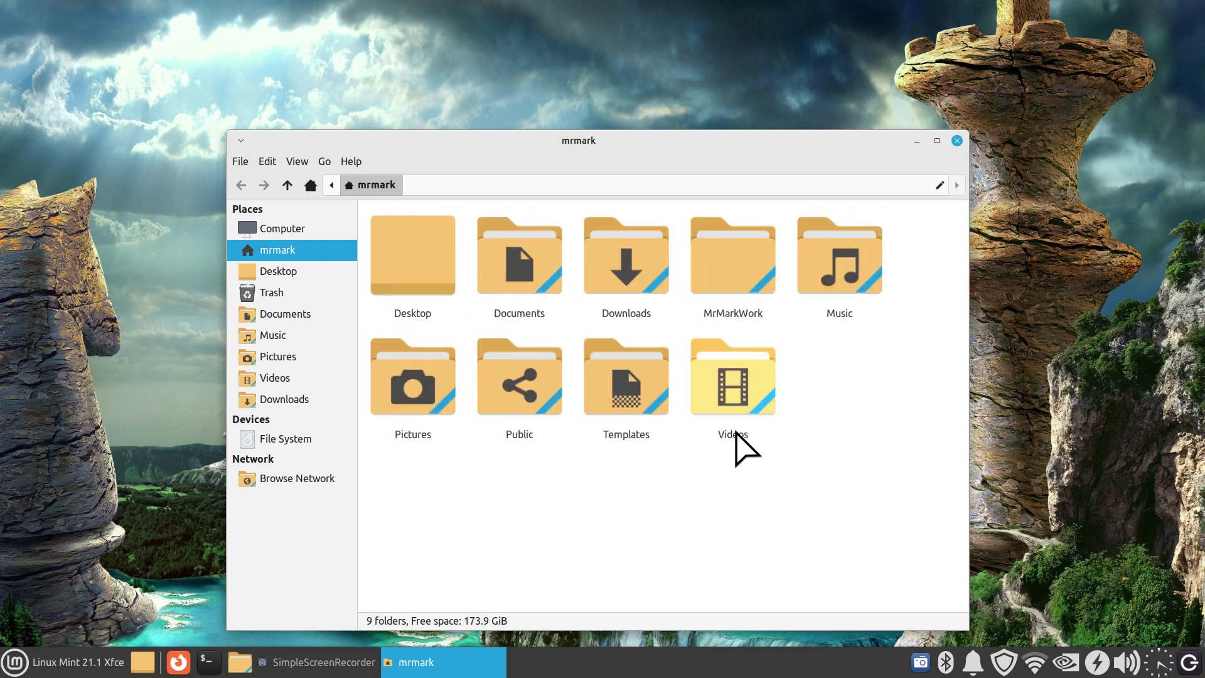
scroll(737, 433, down, 2)
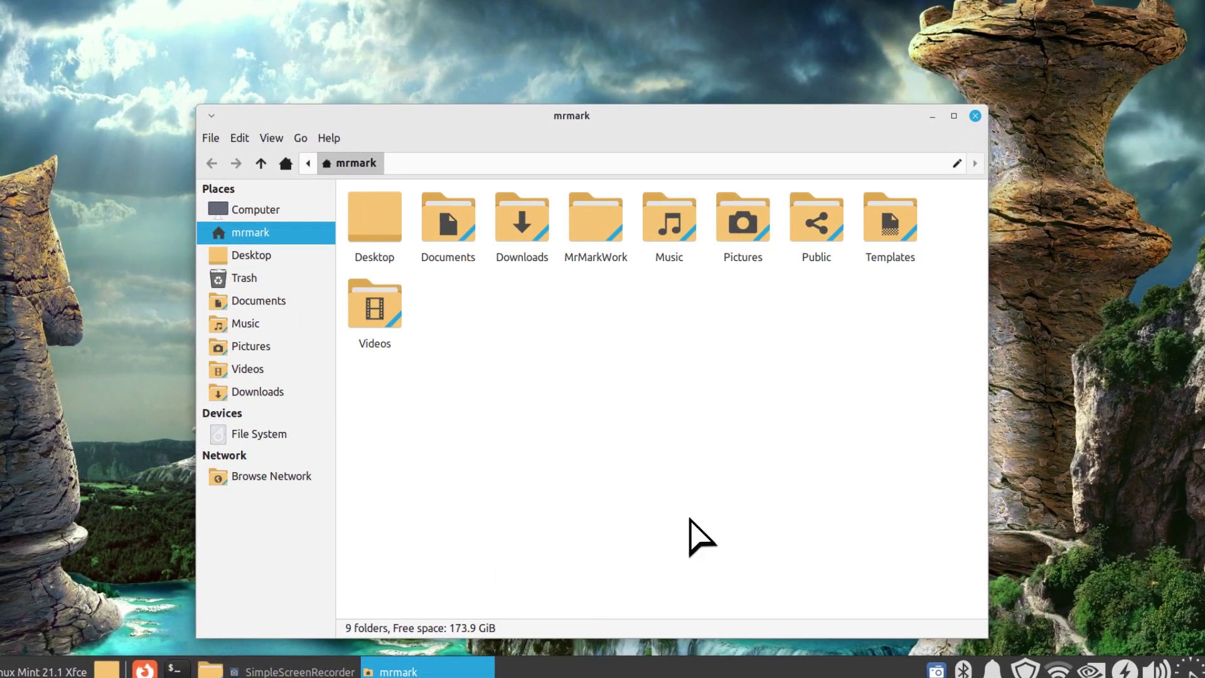
key(ctrl+f)
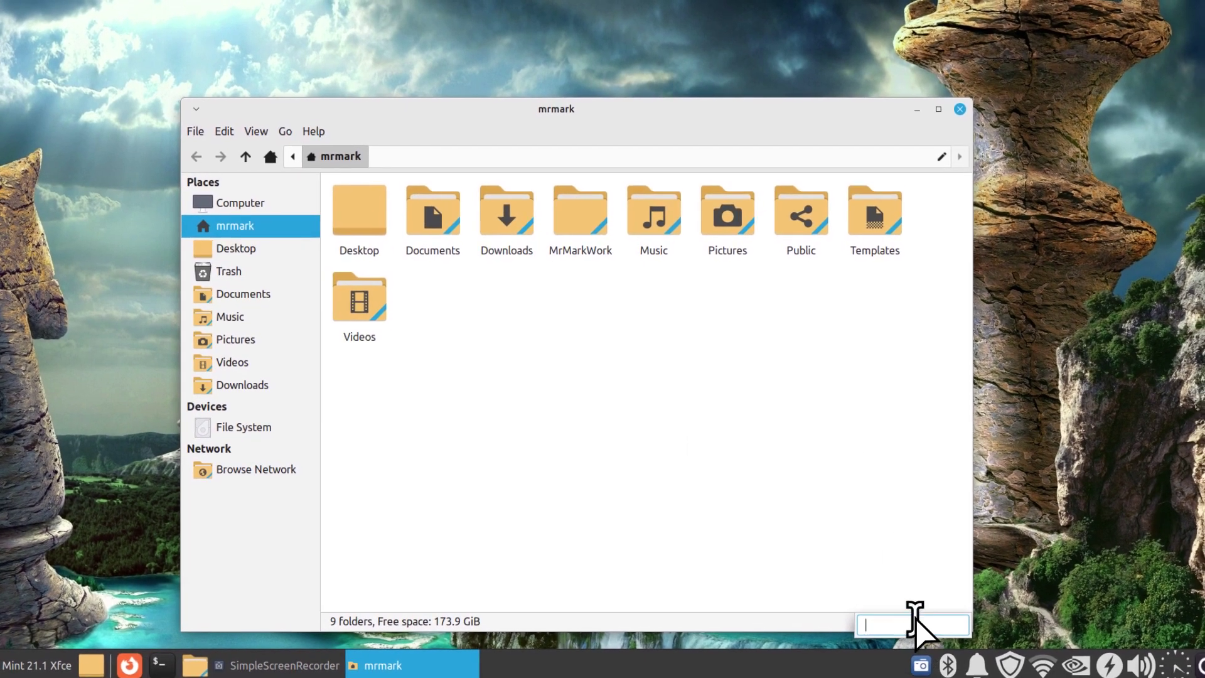
key(Escape)
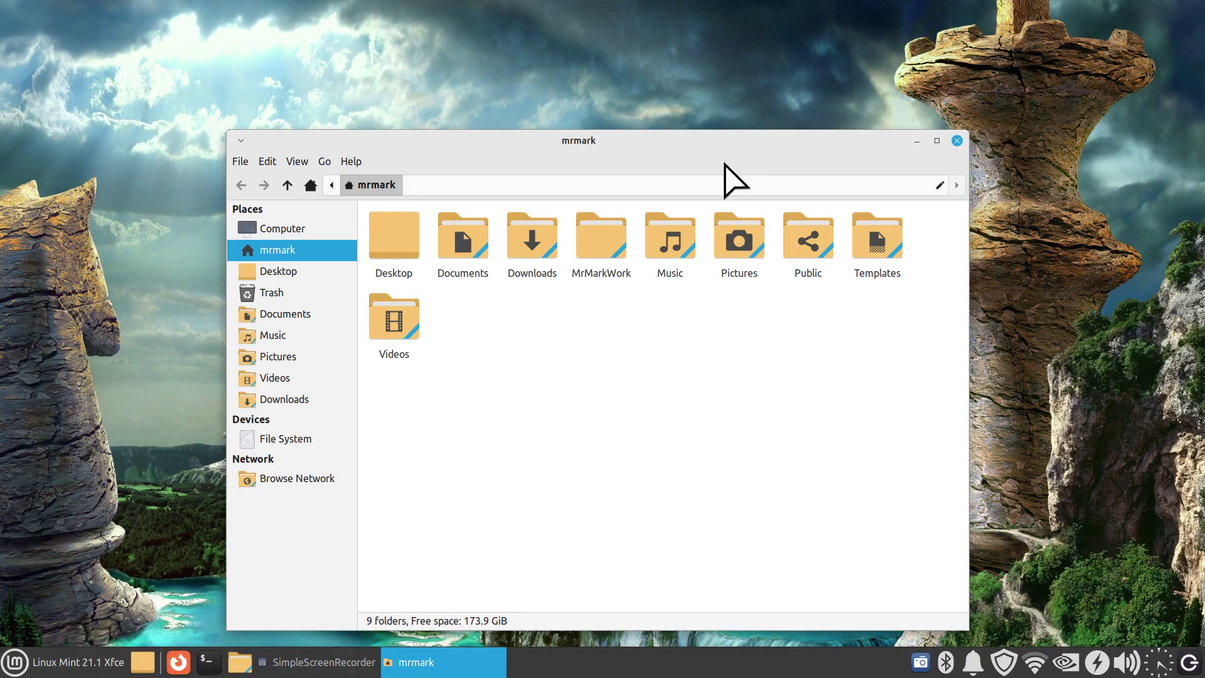
Raise the Thunar window slightly and Ctrl+scroll to make the folder icons smaller.
drag(719, 145, 729, 102)
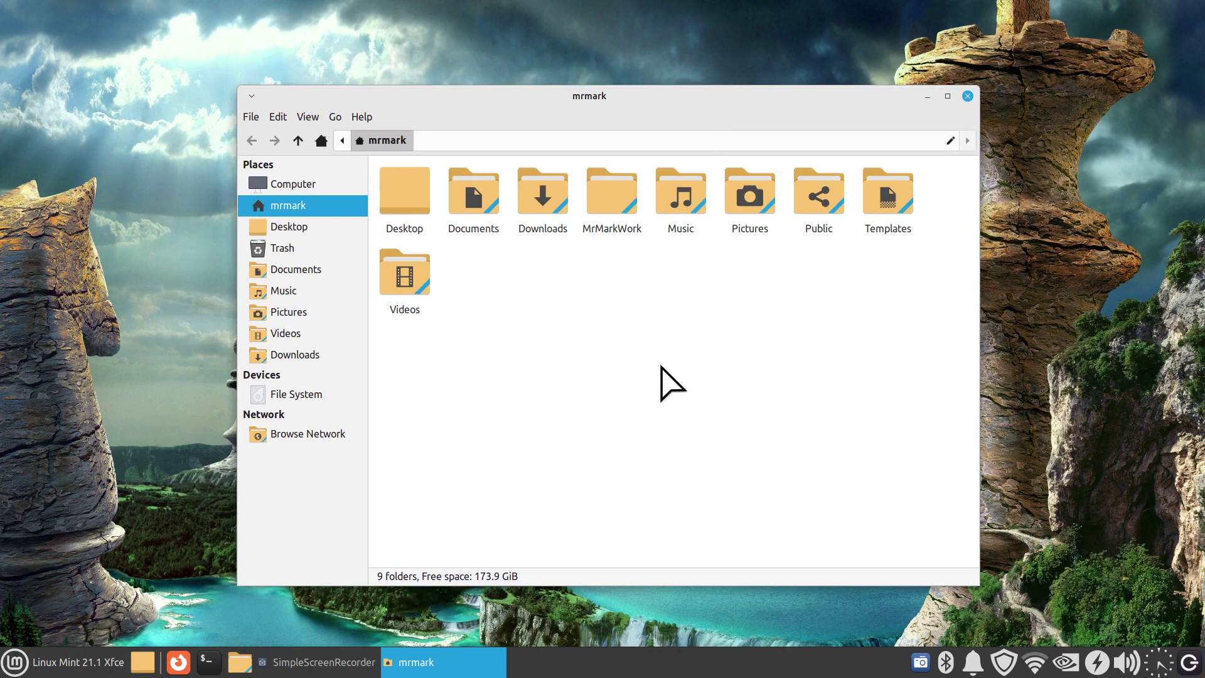
scroll(664, 364, down, 3)
scroll(665, 362, up, 3)
scroll(668, 358, down, 1)
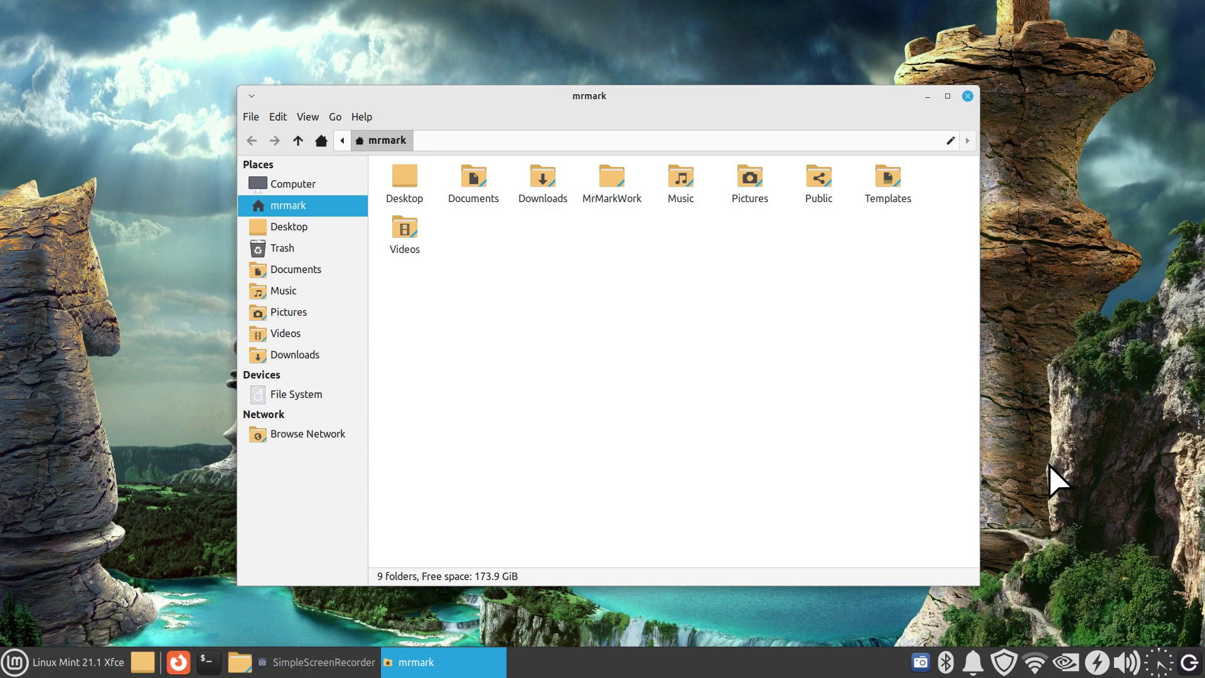
Close Thunar with Alt+F4 and cancel the Log out prompt that follows.
key(alt+F4)
key(alt+F4)
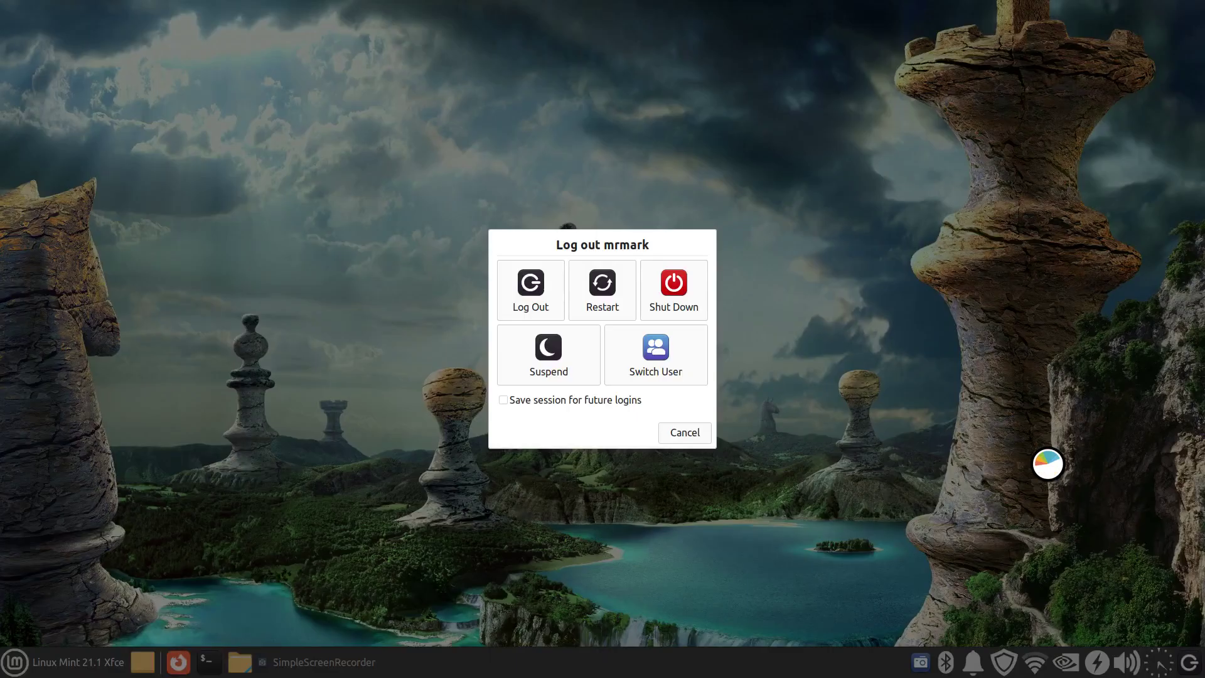
click(703, 433)
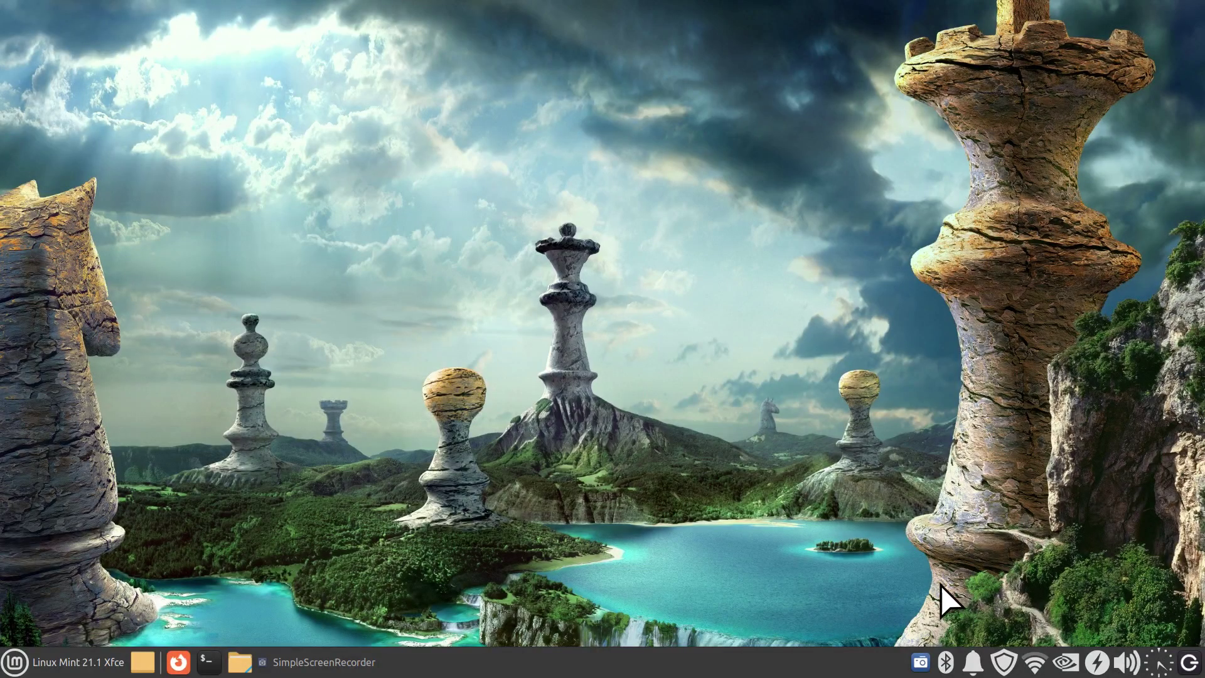